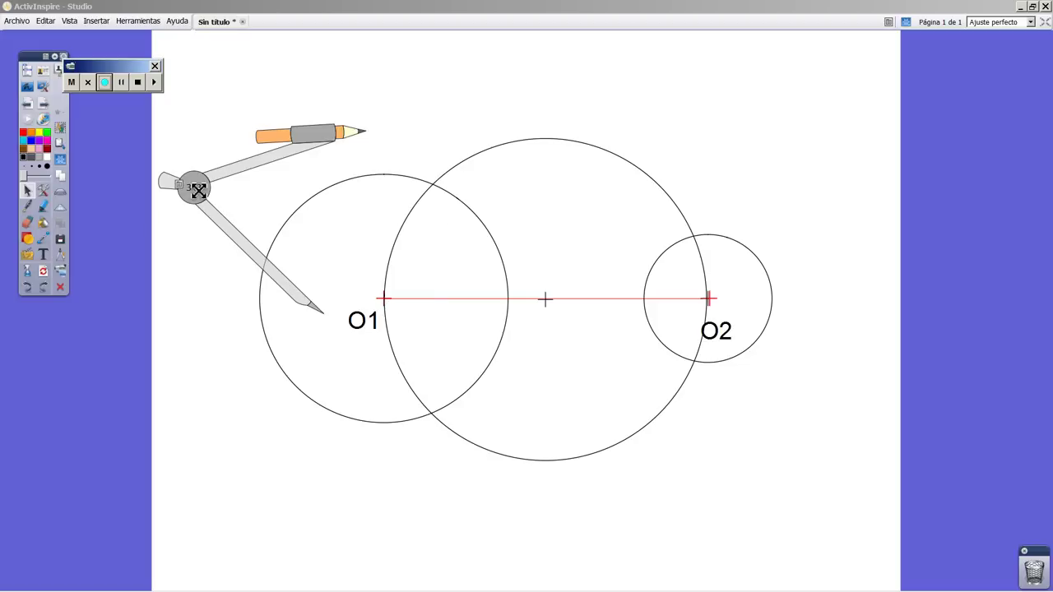
Drag the compass so its needle rests on the centre mark of circle O1.
drag(197, 190, 205, 192)
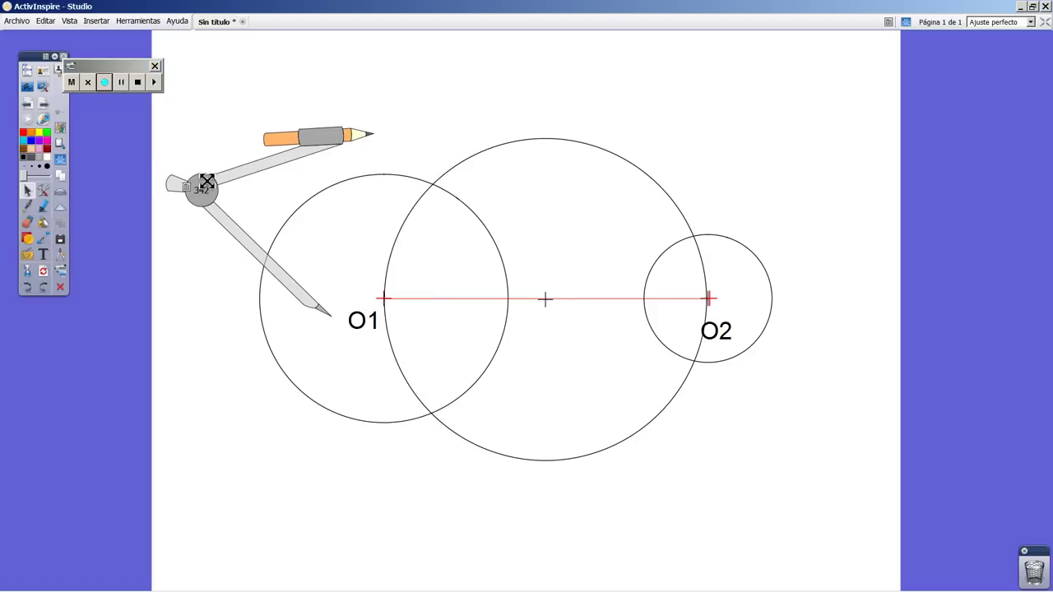
drag(205, 183, 233, 167)
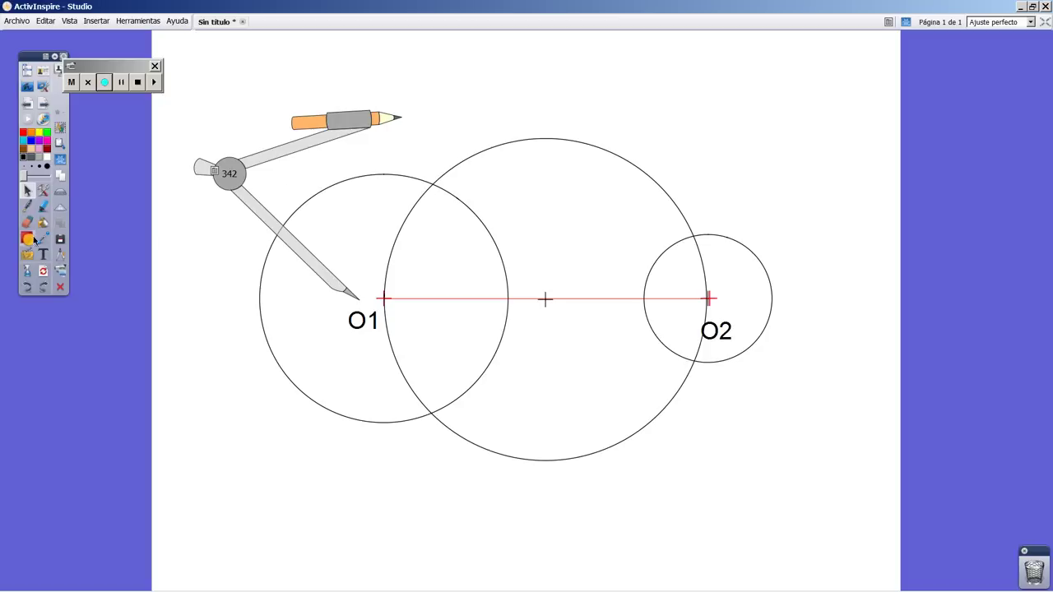
Draw a thin horizontal reference line across the top of the page, replacing a thick first attempt.
click(27, 240)
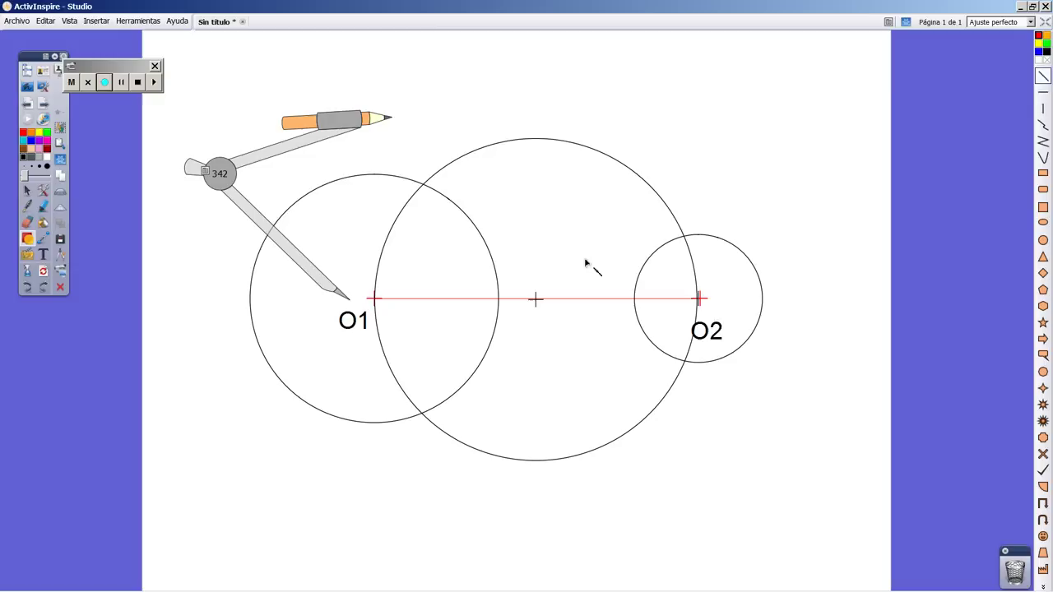
click(1043, 92)
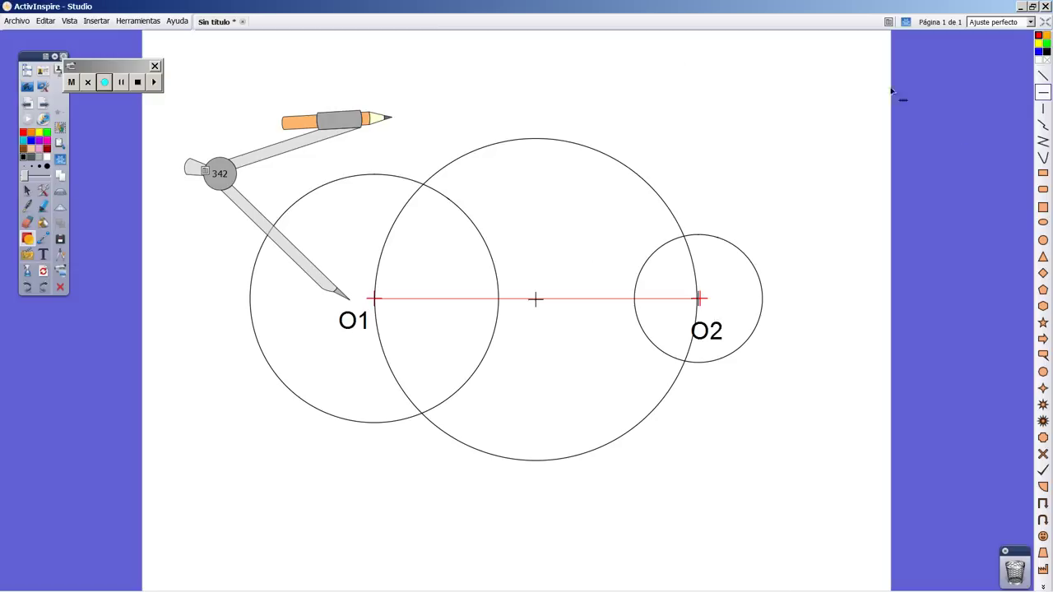
drag(571, 81, 743, 90)
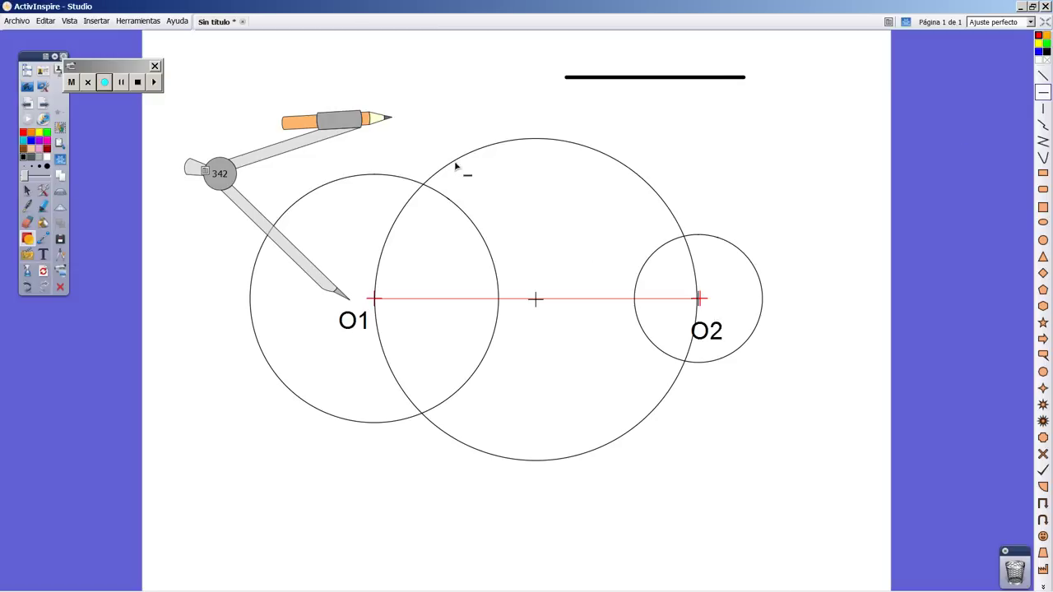
key(ctrl+z)
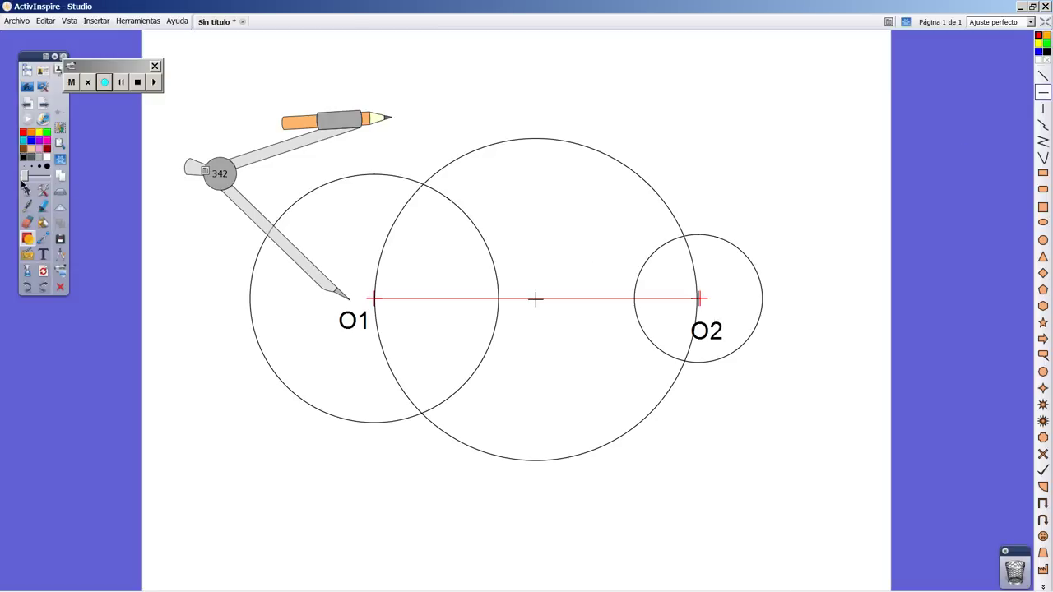
drag(549, 78, 837, 93)
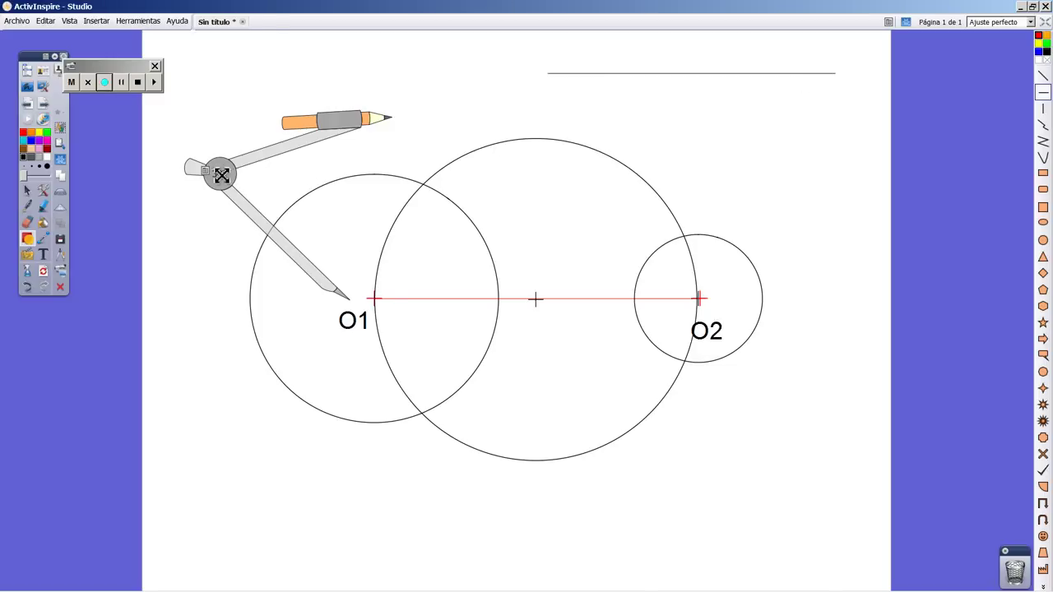
Open the compass to circle O1's radius and carry it onto the top line.
drag(220, 174, 248, 174)
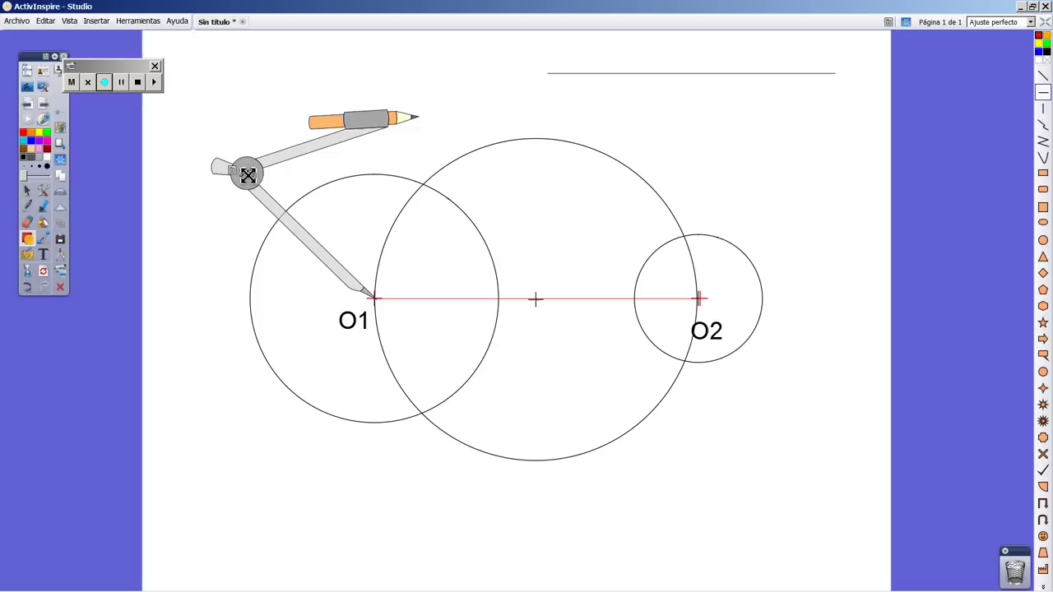
mouse_move(347, 137)
mouse_down()
mouse_move(407, 171)
mouse_move(445, 272)
mouse_up()
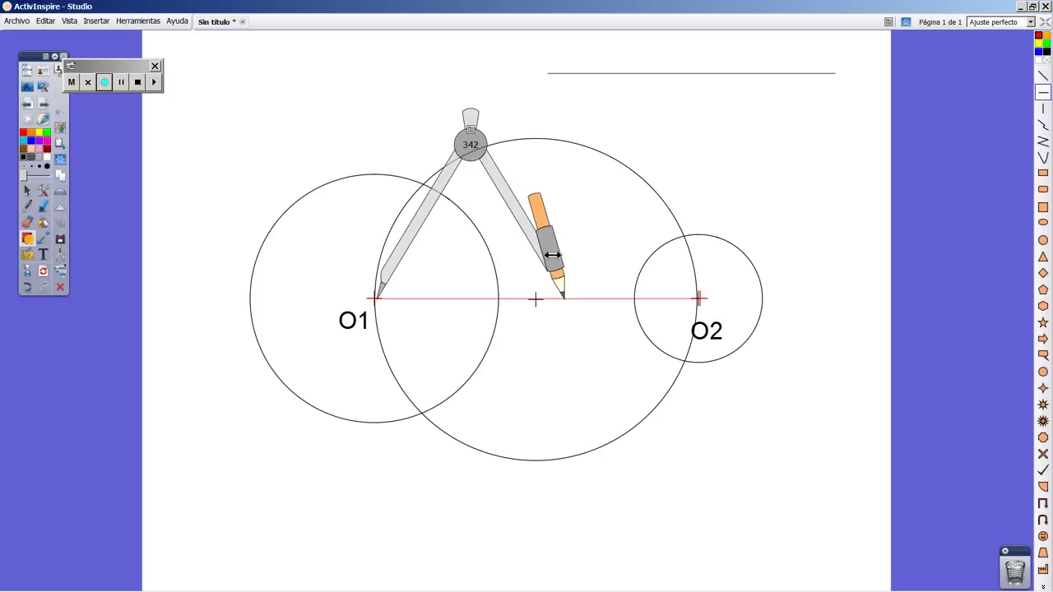
drag(541, 266, 486, 259)
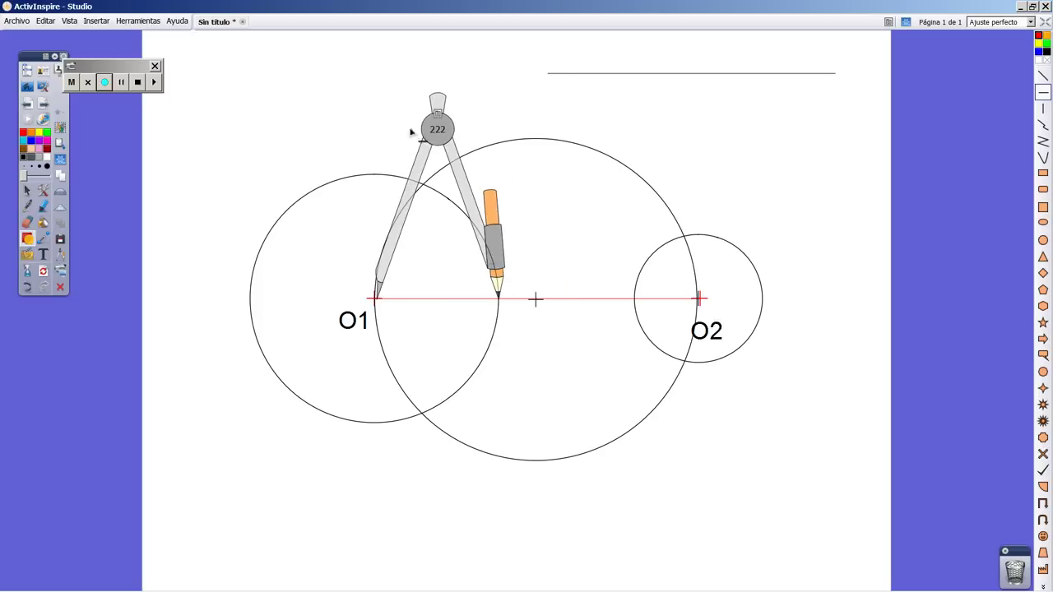
drag(437, 129, 578, 32)
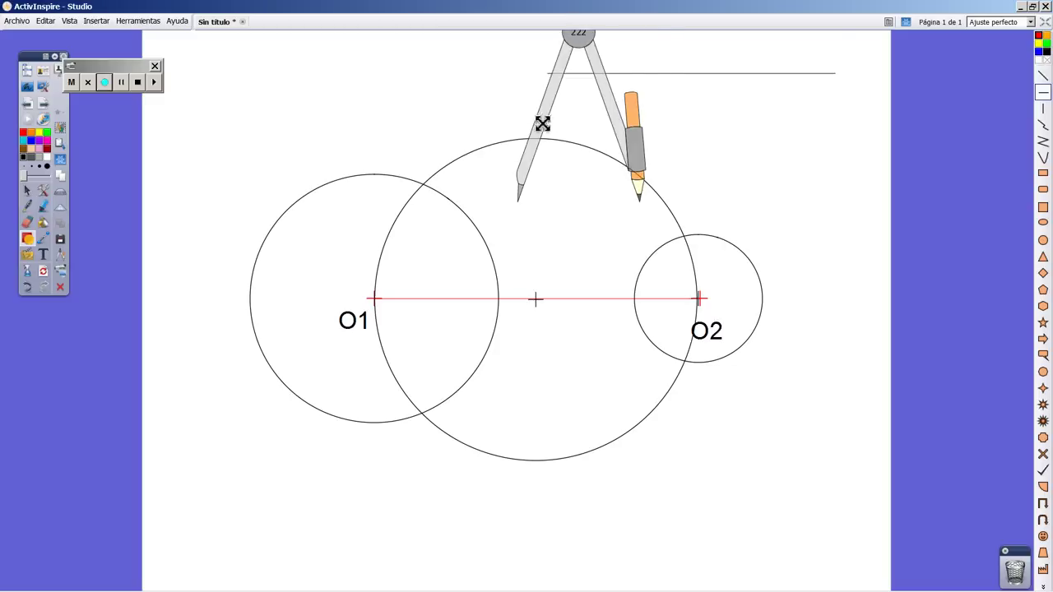
mouse_move(543, 123)
mouse_down()
mouse_move(557, 30)
mouse_move(572, 6)
mouse_up()
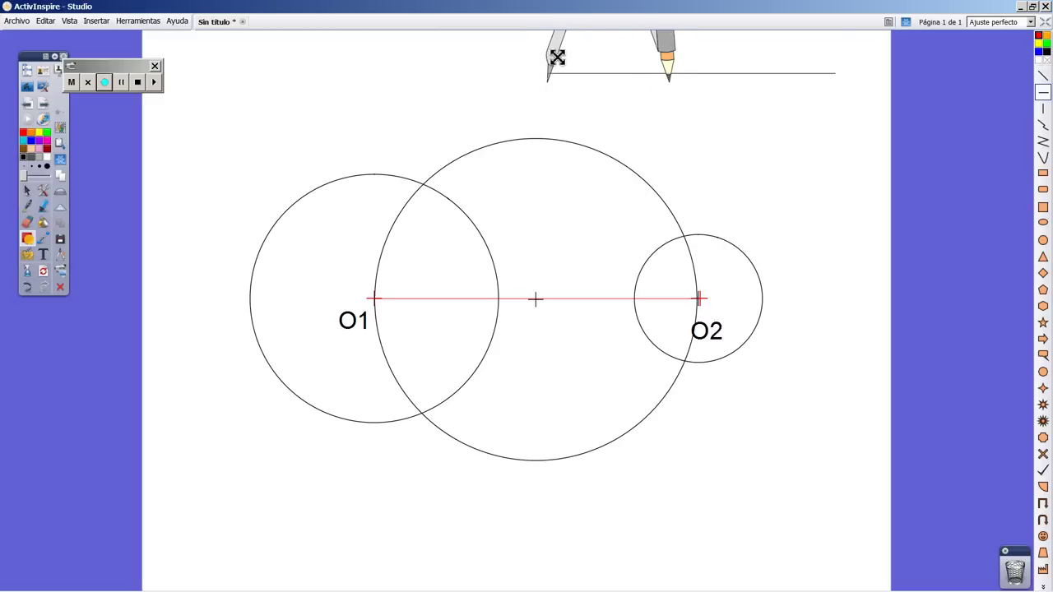
drag(557, 56, 560, 49)
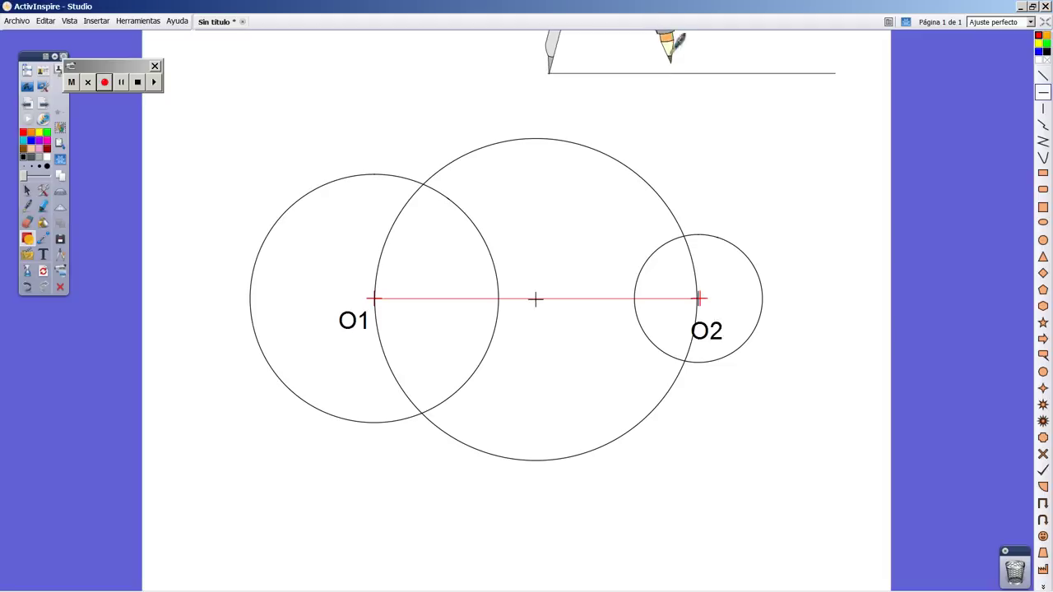
Swing a compass arc on the top line and bracket the radius with red vertical and horizontal lines.
drag(668, 39, 673, 76)
mouse_move(559, 42)
mouse_down()
mouse_move(743, 179)
mouse_move(798, 292)
mouse_up()
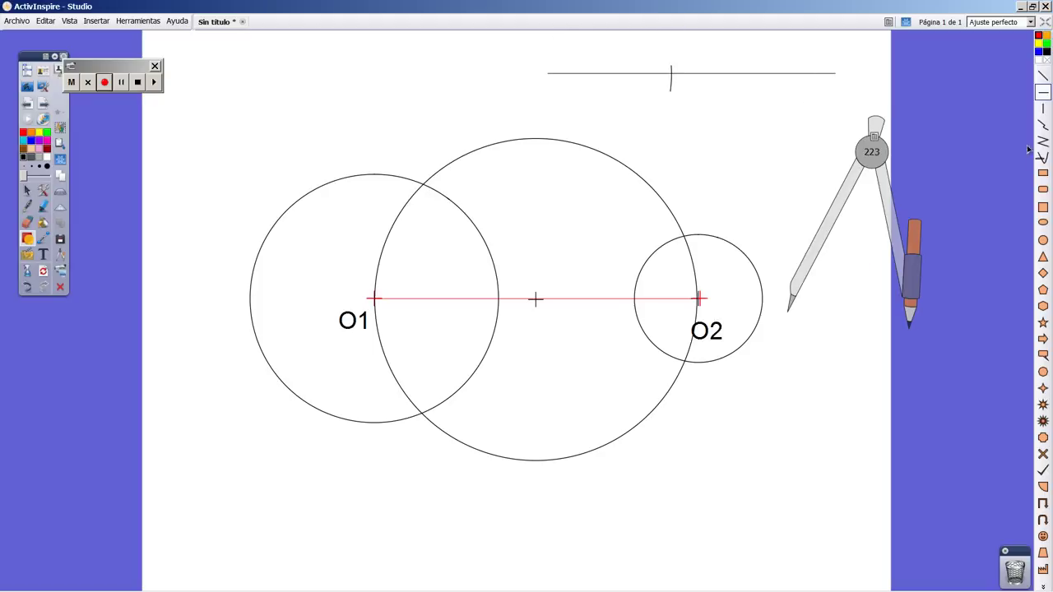
click(1044, 110)
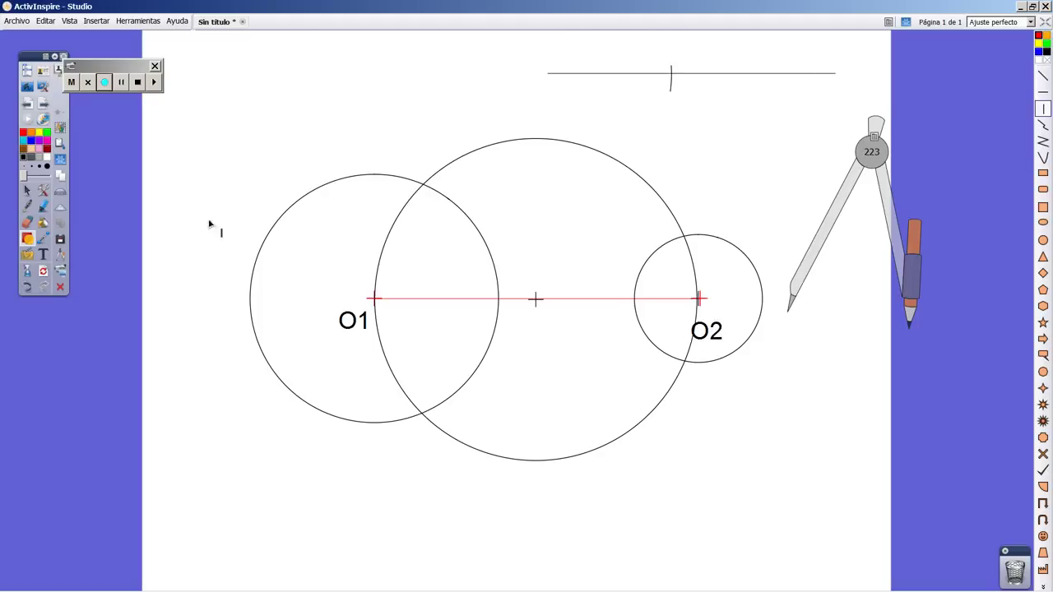
click(28, 241)
drag(551, 99, 552, 110)
drag(673, 76, 679, 122)
click(1044, 91)
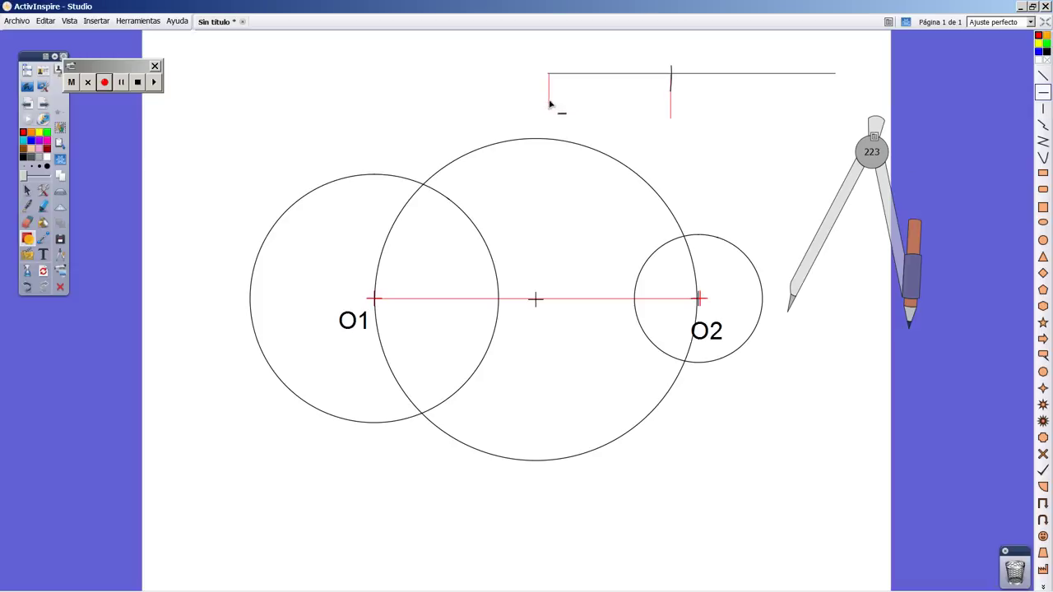
drag(550, 101, 672, 100)
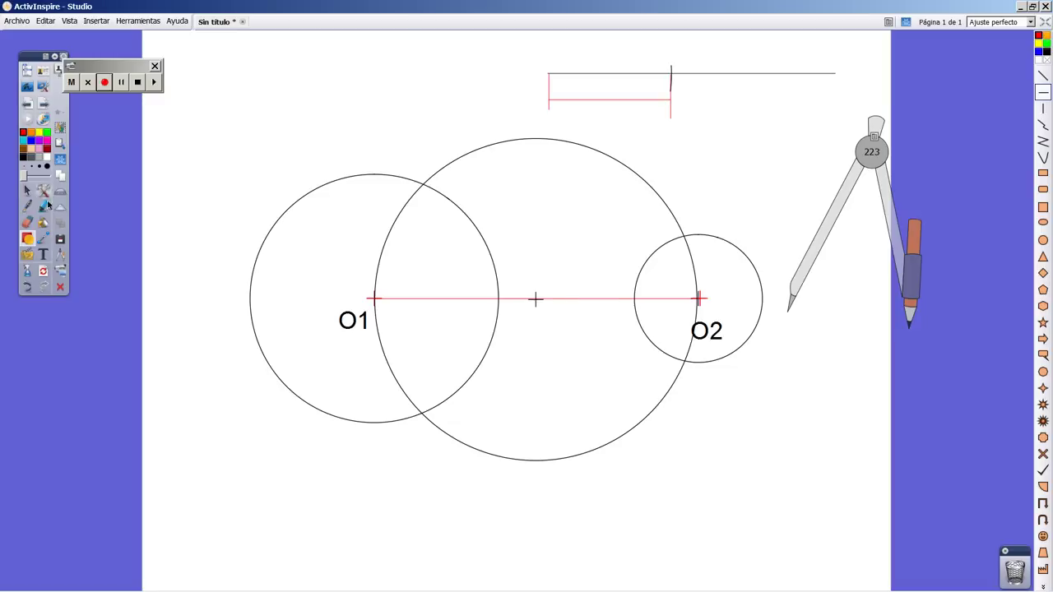
Label the red bracket 'r1' and position the label.
click(44, 254)
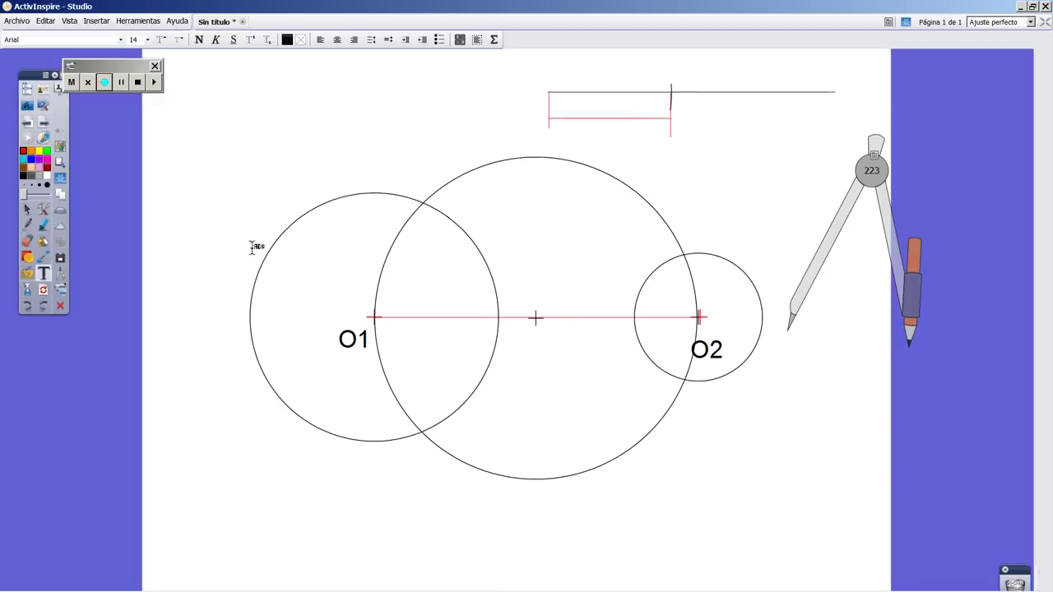
click(619, 107)
text(r1)
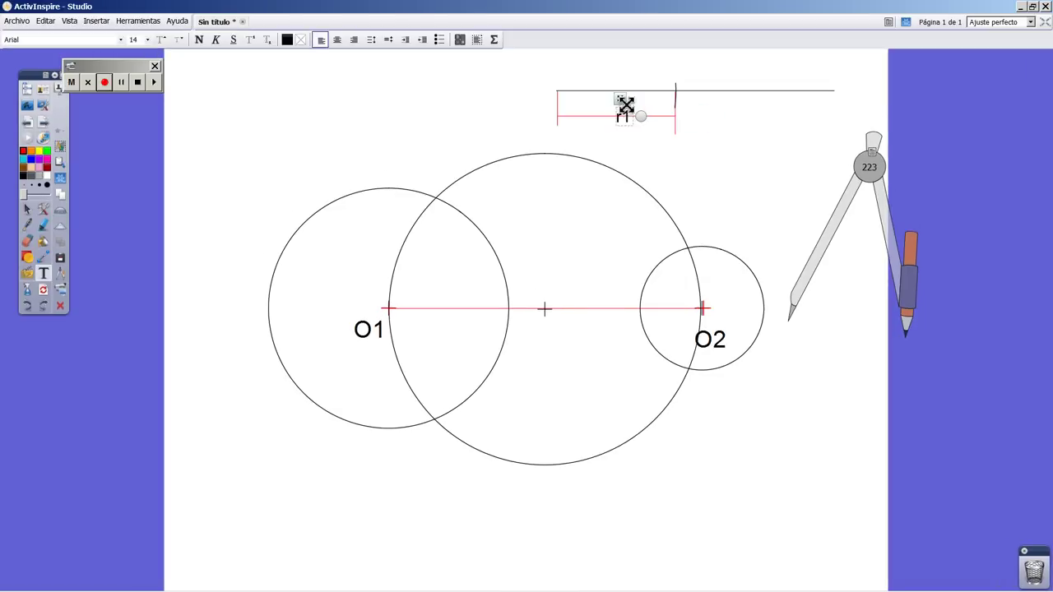
drag(627, 105, 612, 91)
Take circle O2's radius with the compass and swing a second arc from the end of r1.
drag(870, 161, 737, 135)
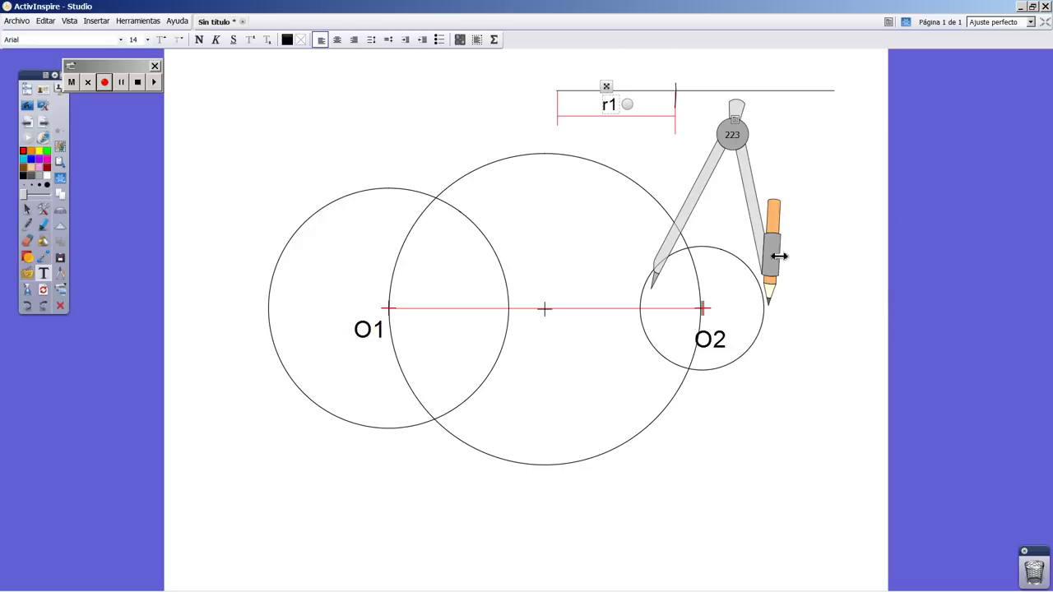
click(700, 203)
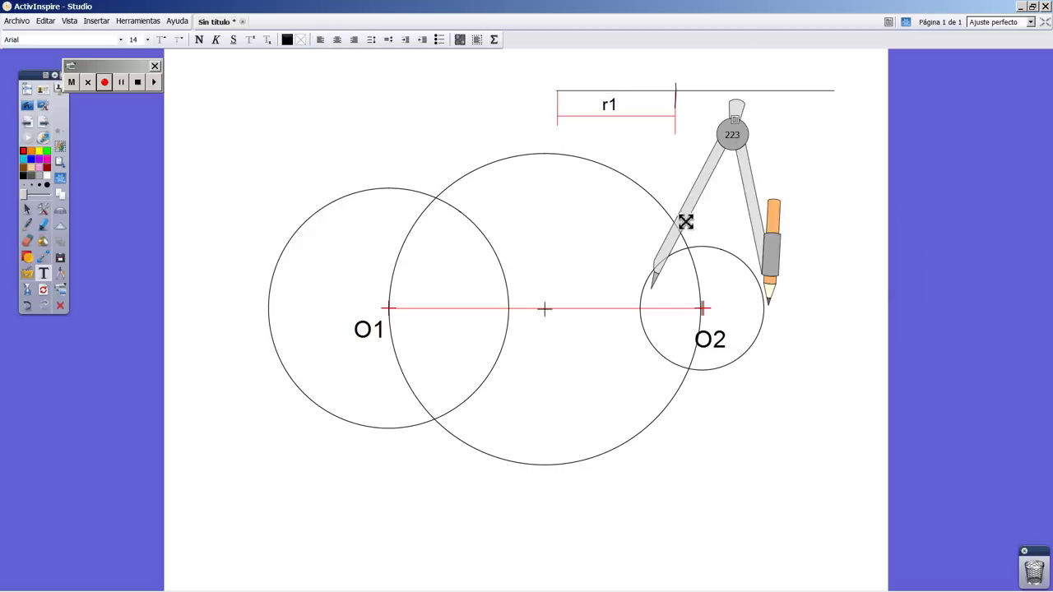
drag(686, 218, 738, 242)
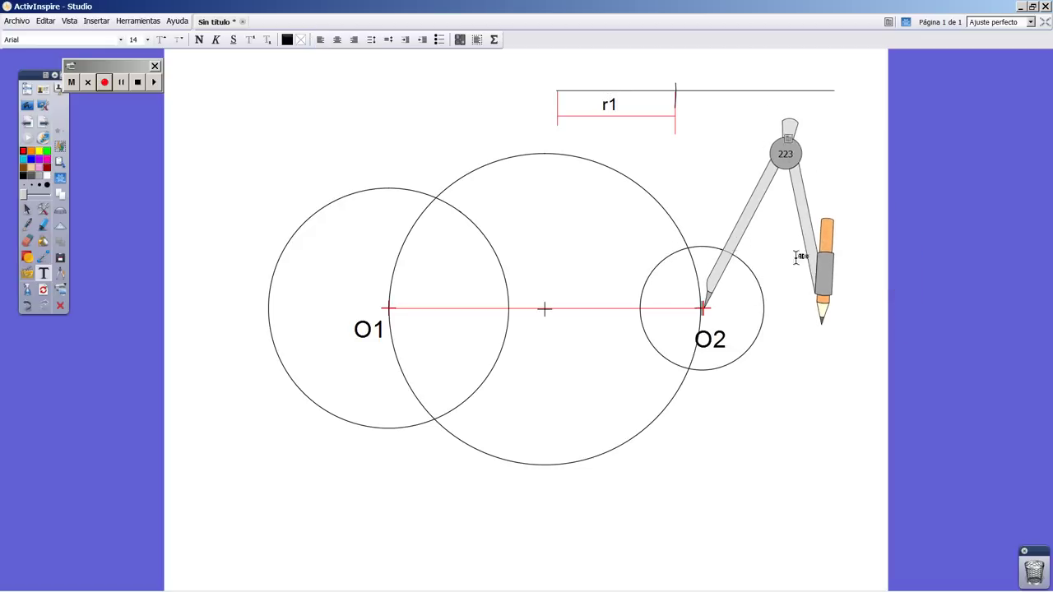
mouse_move(823, 254)
mouse_down()
mouse_move(719, 346)
mouse_move(637, 357)
mouse_move(658, 364)
mouse_up()
drag(696, 415, 667, 198)
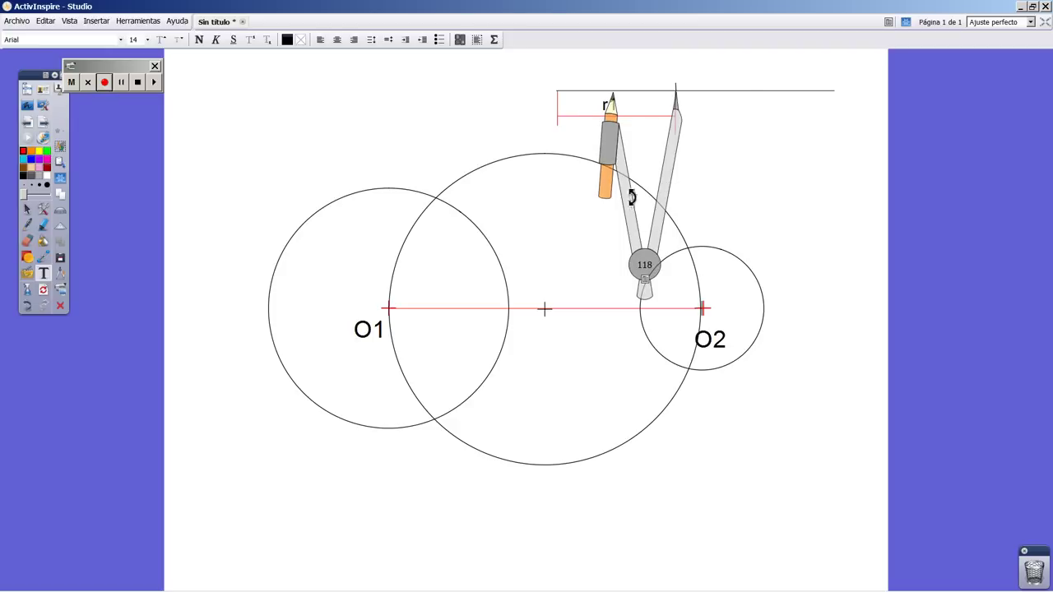
mouse_move(630, 198)
mouse_down()
mouse_move(675, 70)
mouse_move(723, 59)
mouse_move(748, 228)
mouse_up()
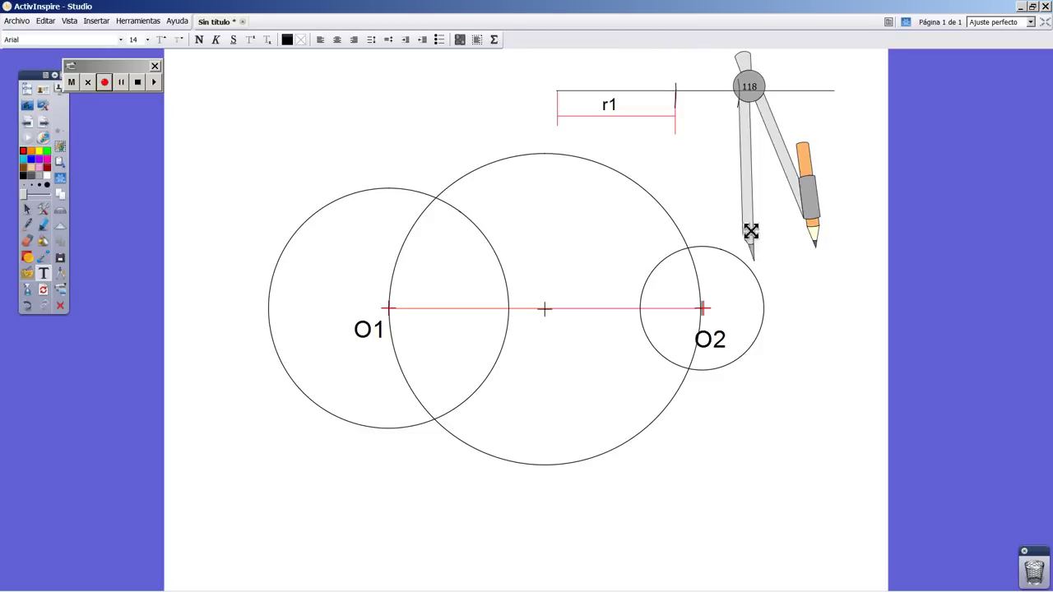
drag(749, 130, 625, 268)
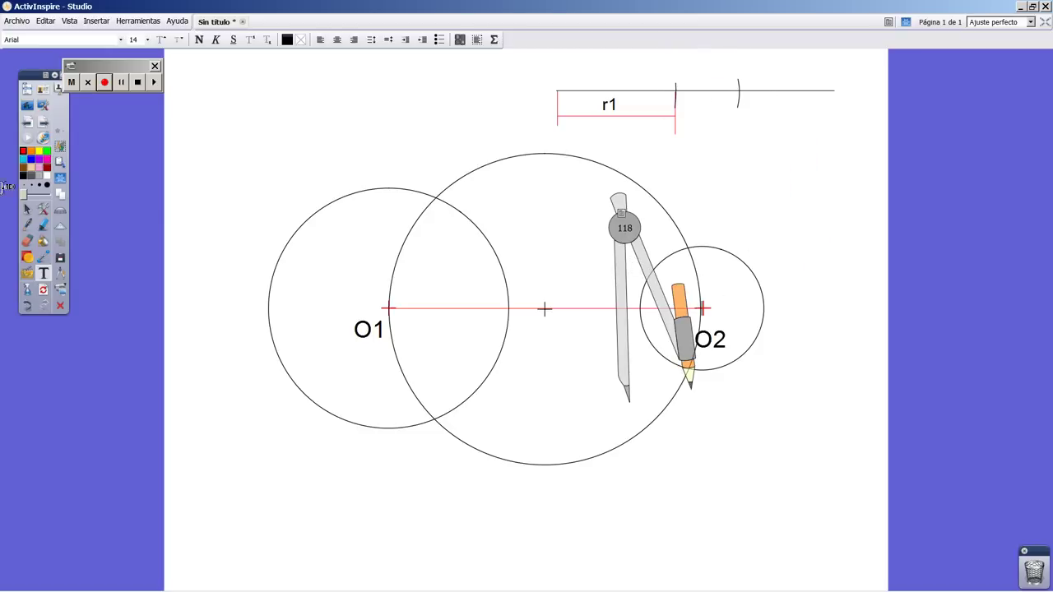
click(25, 258)
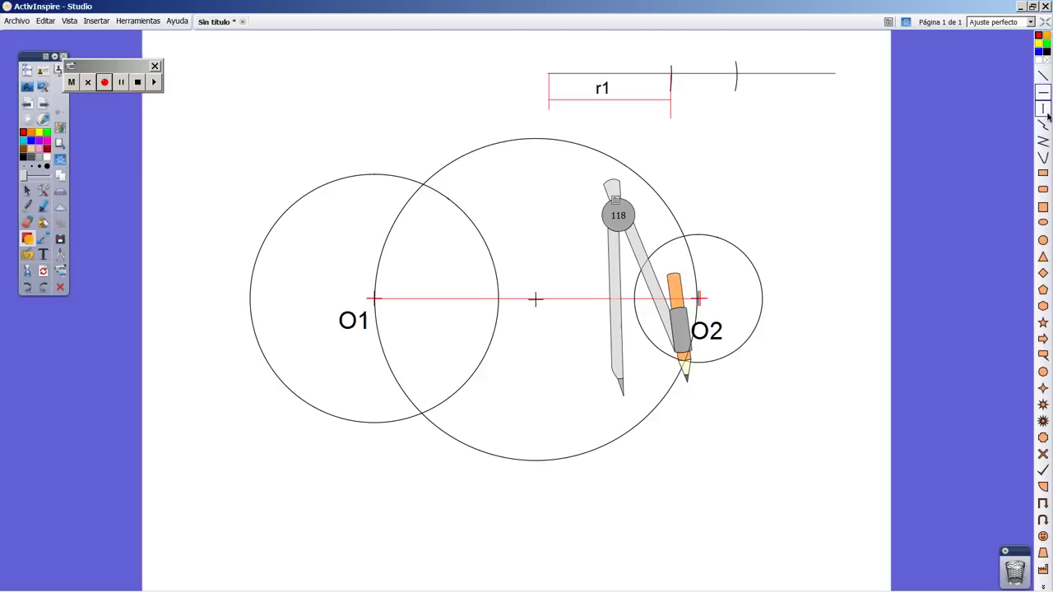
Draw a vertical tick at the second arc and a blue segment joining it to r1's end.
click(1045, 110)
drag(735, 66, 737, 116)
click(1044, 92)
drag(670, 99, 737, 99)
Label the blue segment 'r2' above it and move the compass aside.
click(43, 254)
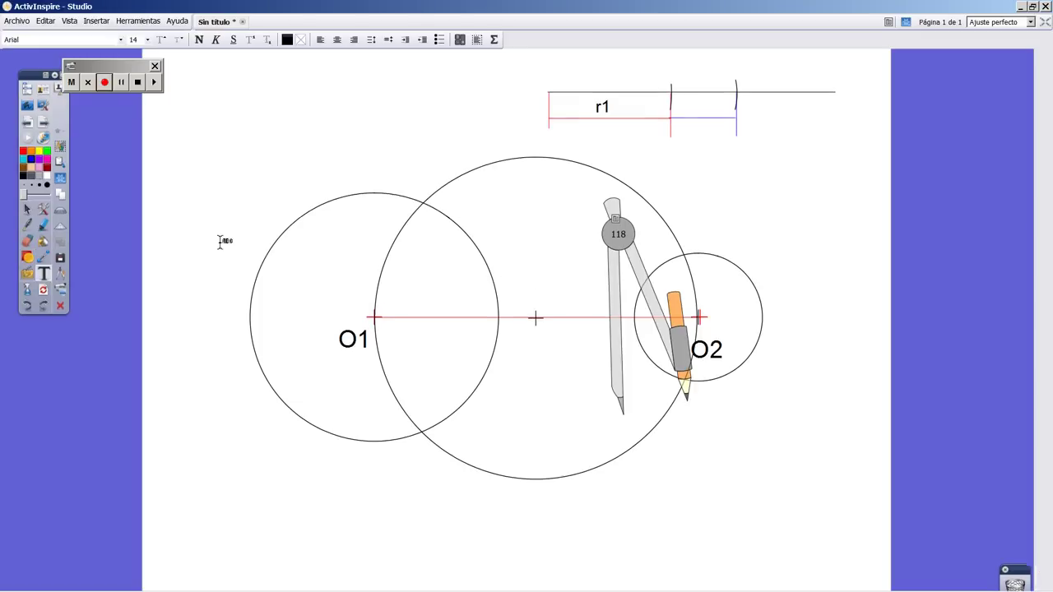
click(710, 108)
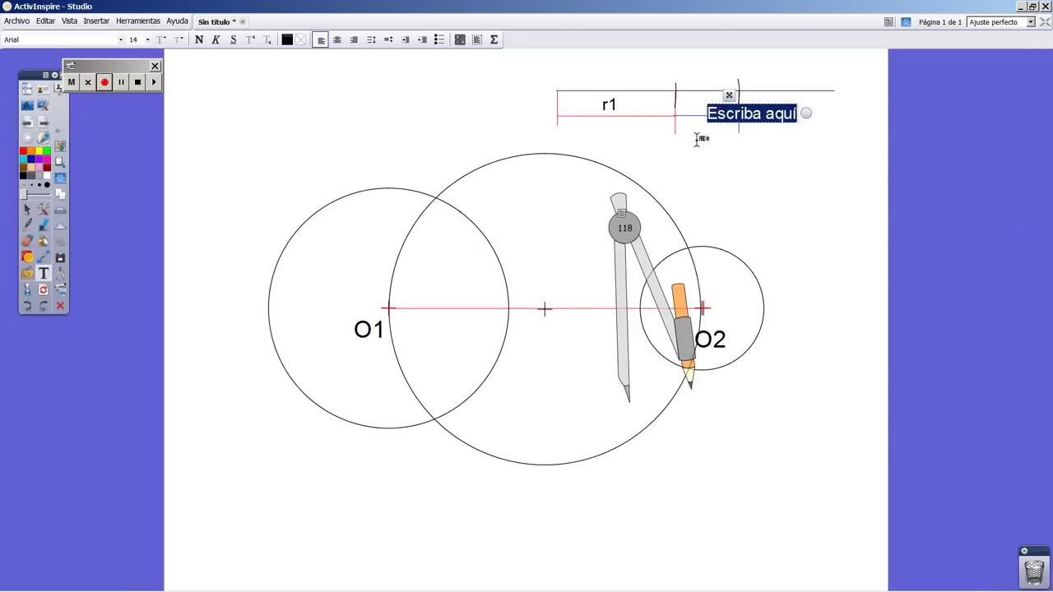
text(r)
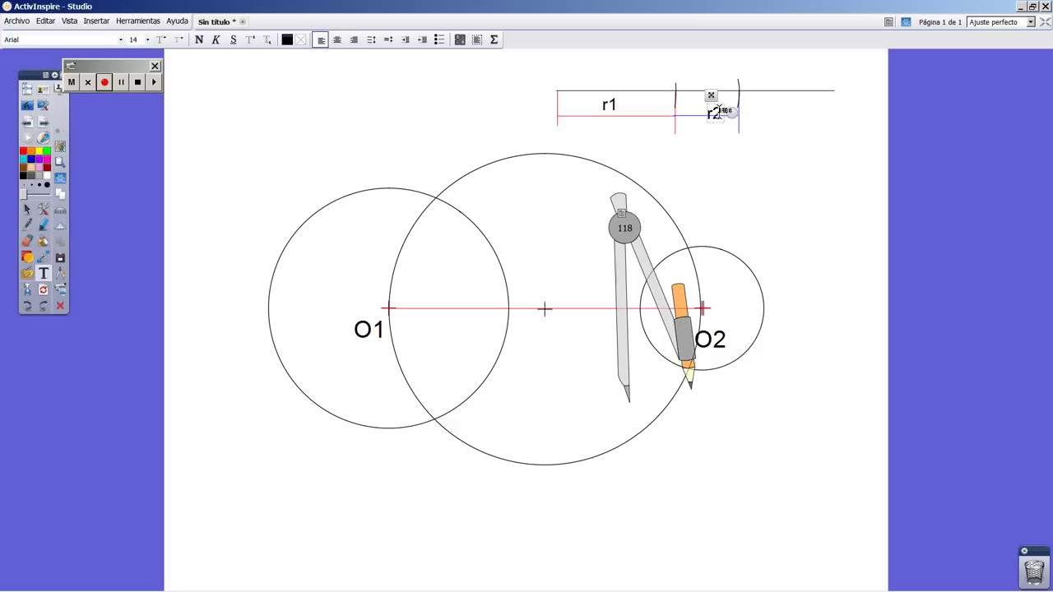
text(2)
drag(707, 95, 713, 89)
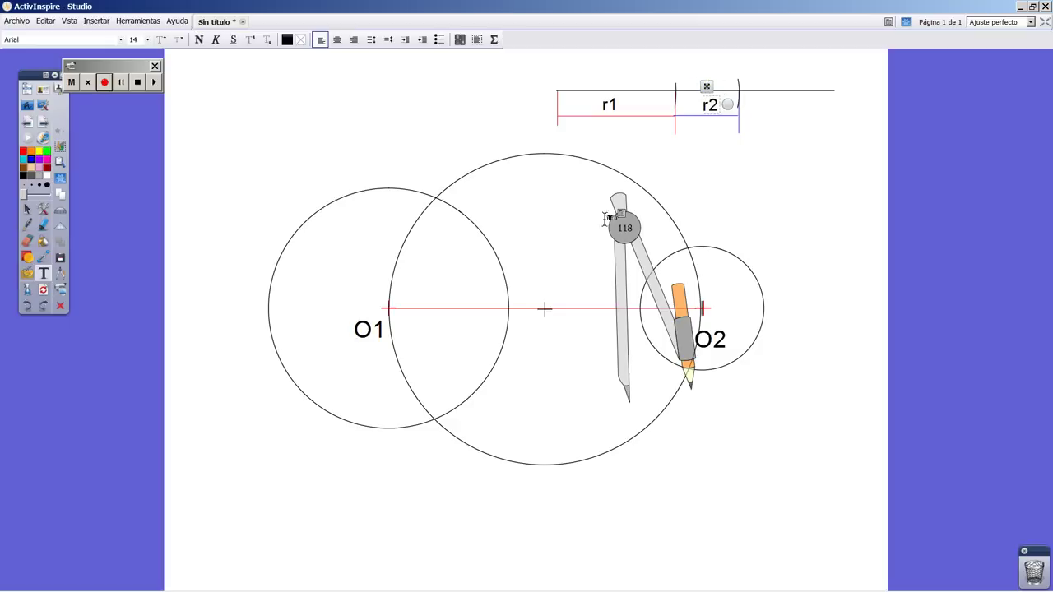
drag(626, 228, 375, 397)
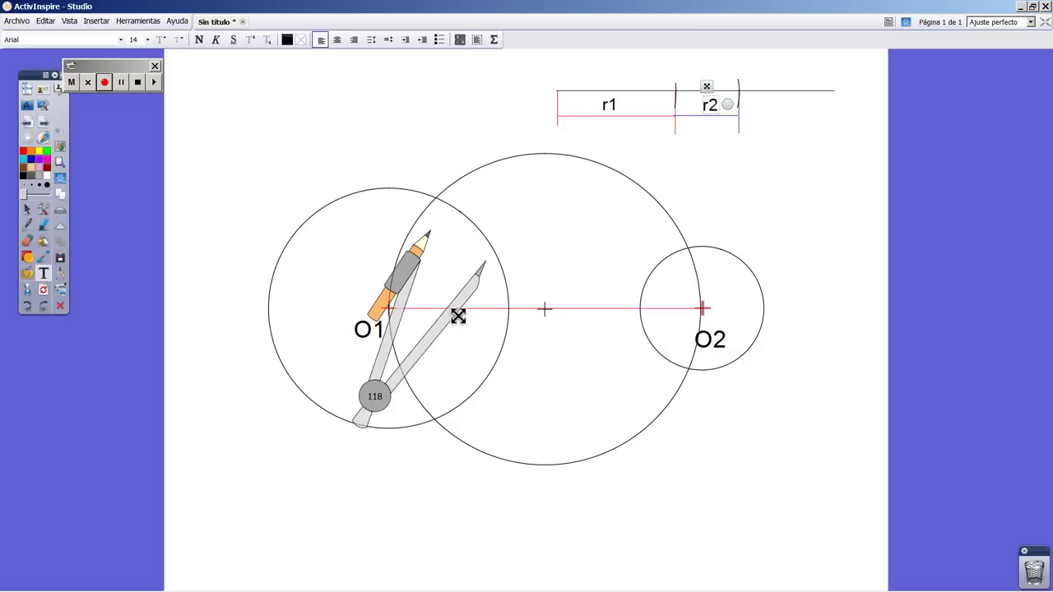
Open the compass to the combined r1+r2 length and draw a circle of that radius around O1.
mouse_move(456, 315)
mouse_down()
mouse_move(540, 165)
mouse_move(529, 147)
mouse_up()
mouse_move(457, 180)
mouse_down()
mouse_move(505, 85)
mouse_move(600, 52)
mouse_move(586, 20)
mouse_up()
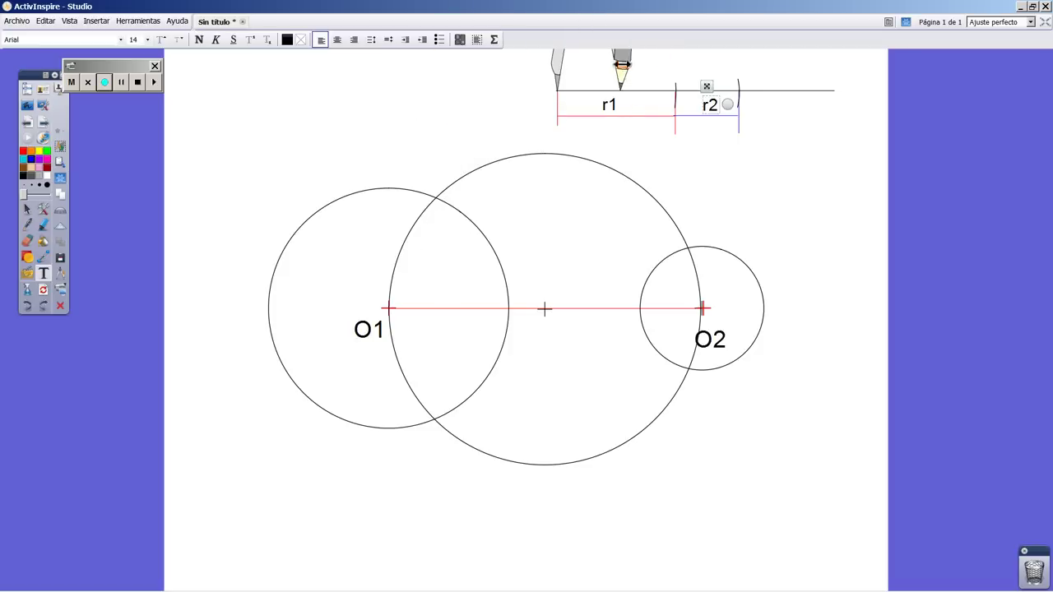
drag(636, 59, 748, 77)
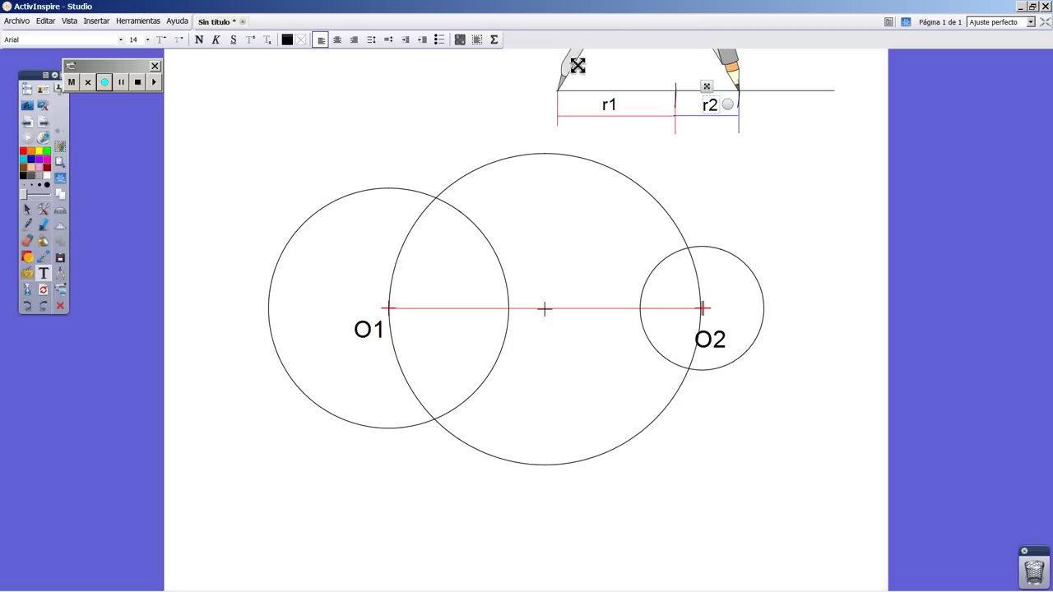
mouse_move(575, 63)
mouse_down()
mouse_move(390, 261)
mouse_move(411, 277)
mouse_up()
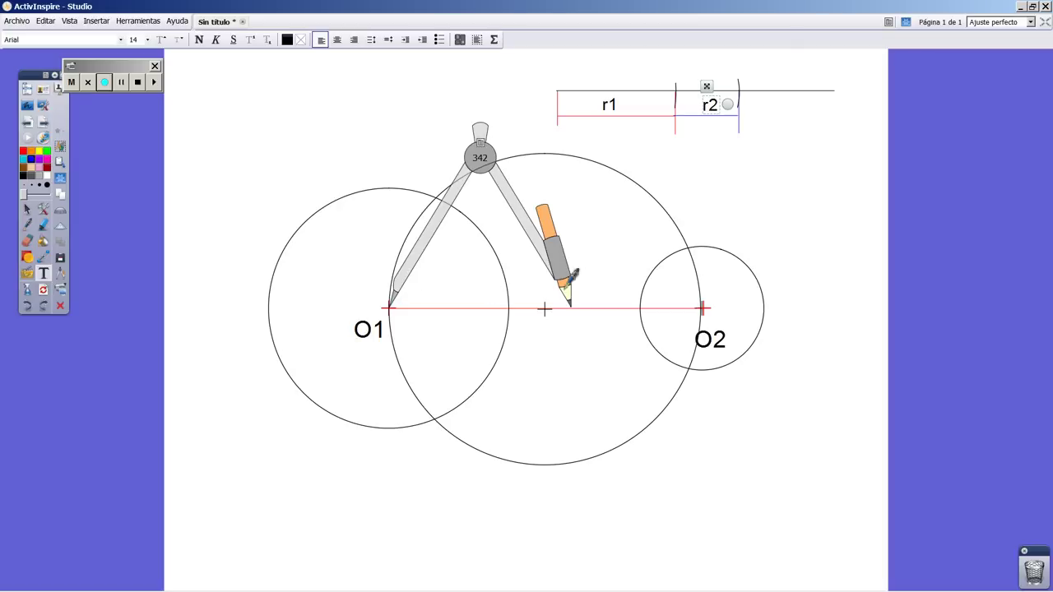
mouse_move(574, 279)
mouse_down()
mouse_move(259, 225)
mouse_move(264, 465)
mouse_move(445, 473)
mouse_move(586, 217)
mouse_move(545, 203)
mouse_up()
drag(414, 183, 762, 245)
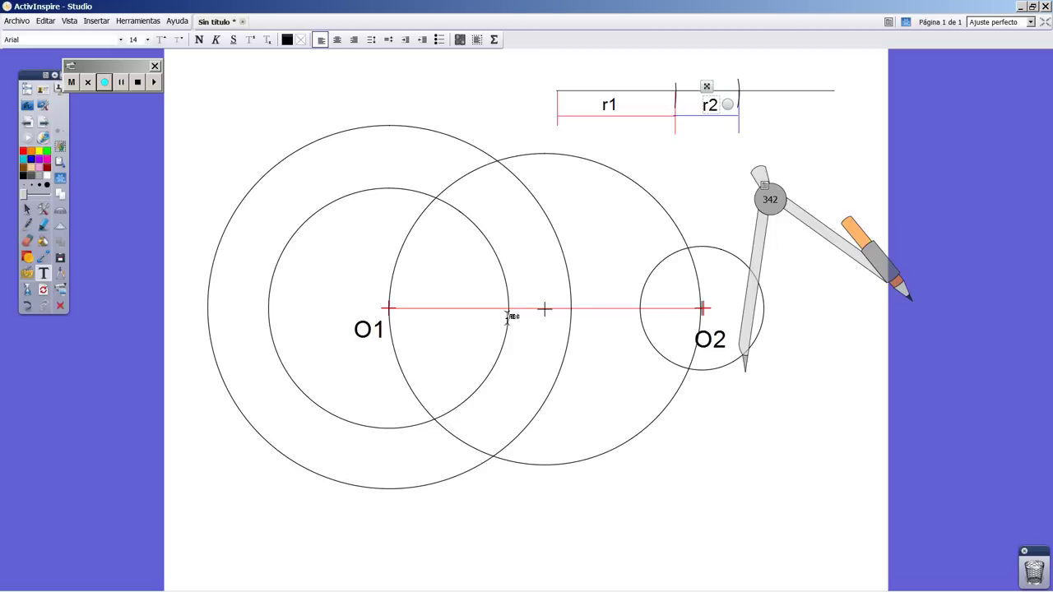
Dot both intersections of the big O1 circle with the midpoint circle.
click(43, 224)
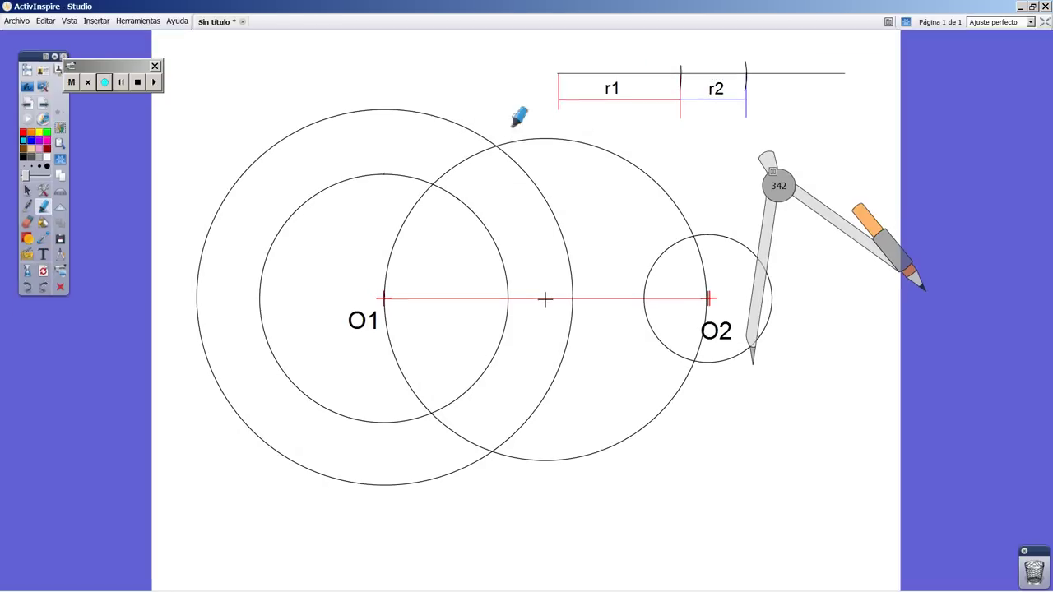
click(494, 147)
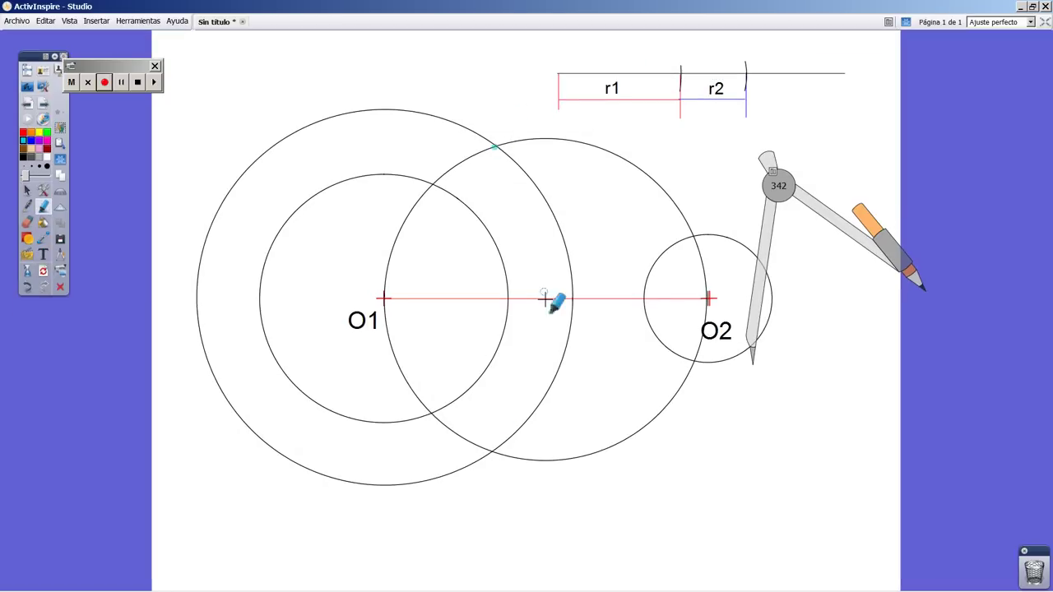
click(491, 451)
Label the upper intersection 'T1' and the lower one 'T2'.
click(50, 254)
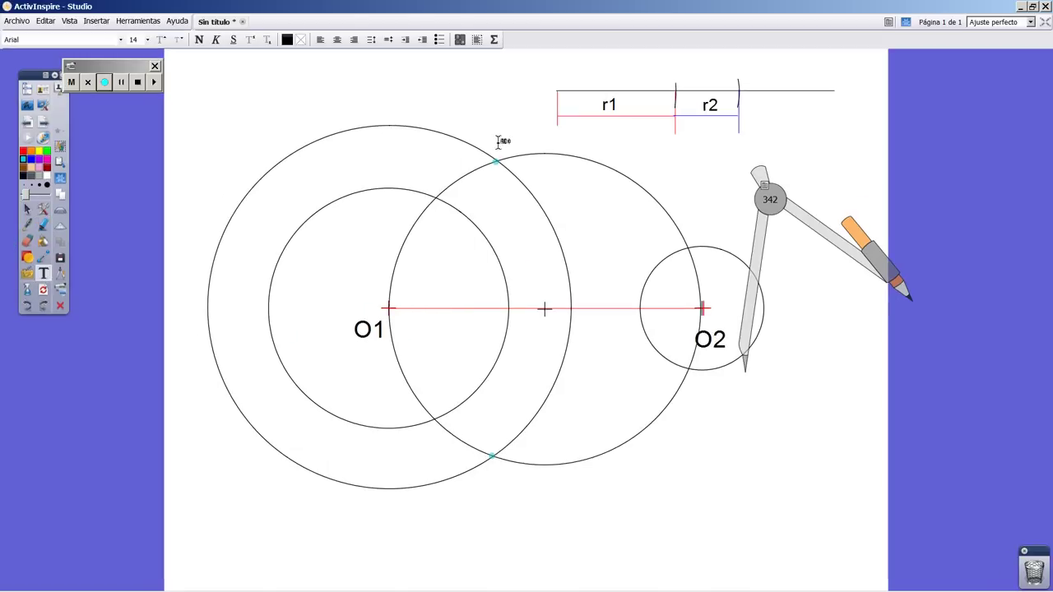
click(498, 141)
text(T1)
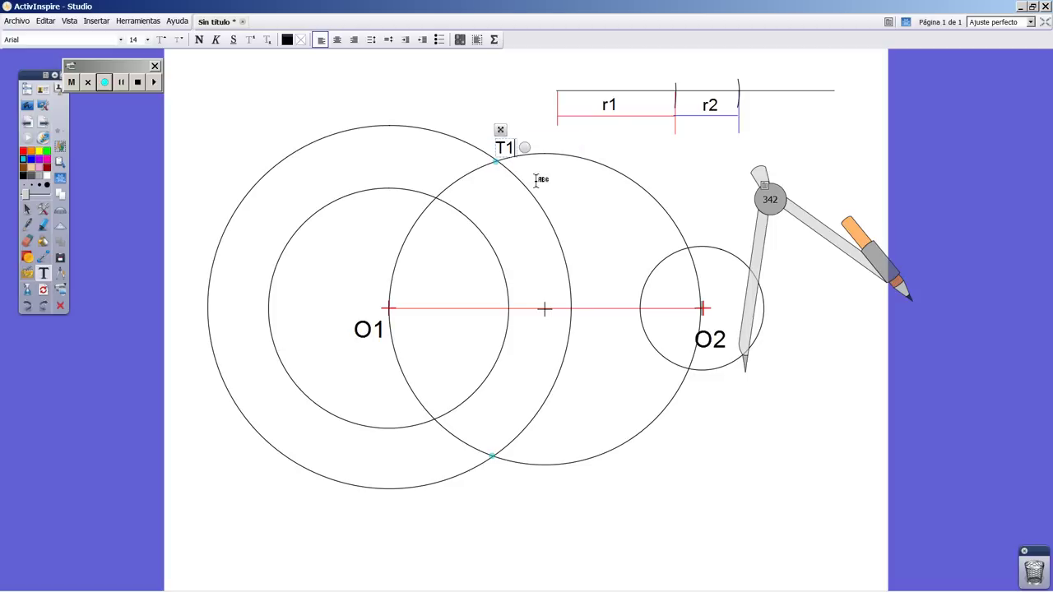
click(491, 485)
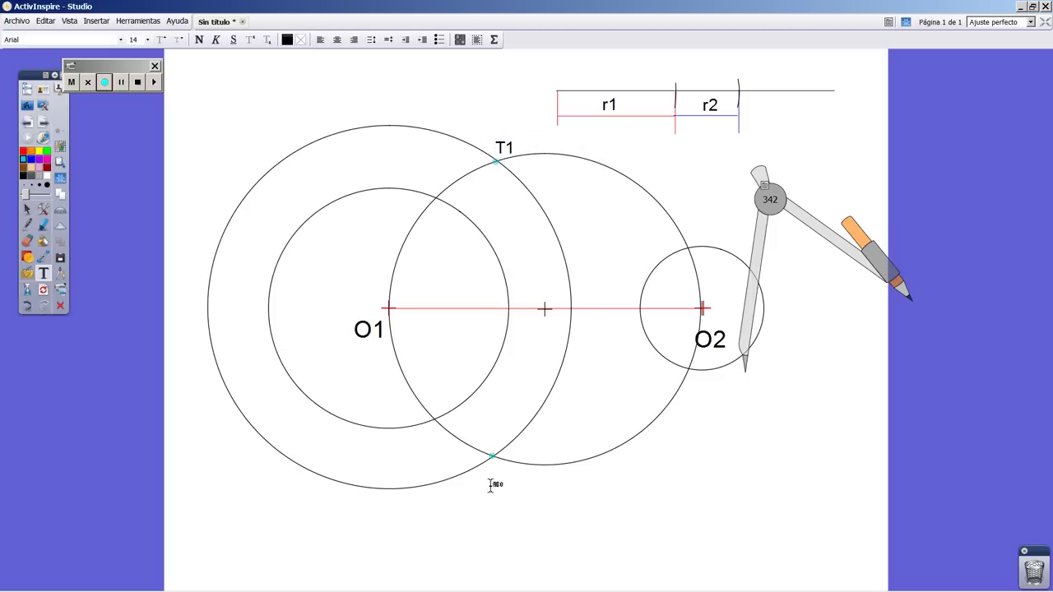
click(491, 485)
text(T2)
key(Left)
key(BackSpace)
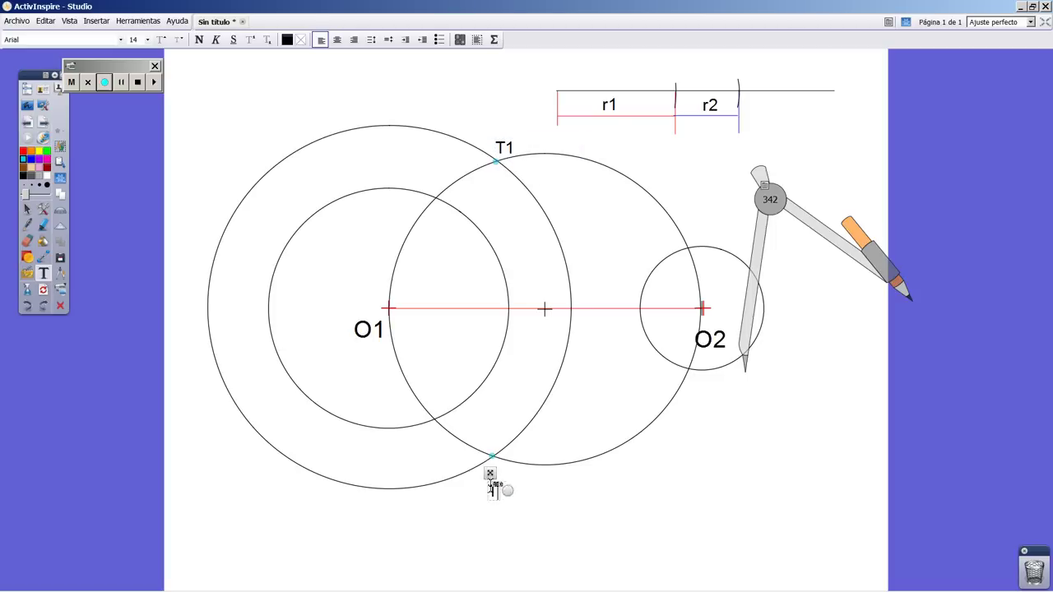
drag(498, 480, 500, 464)
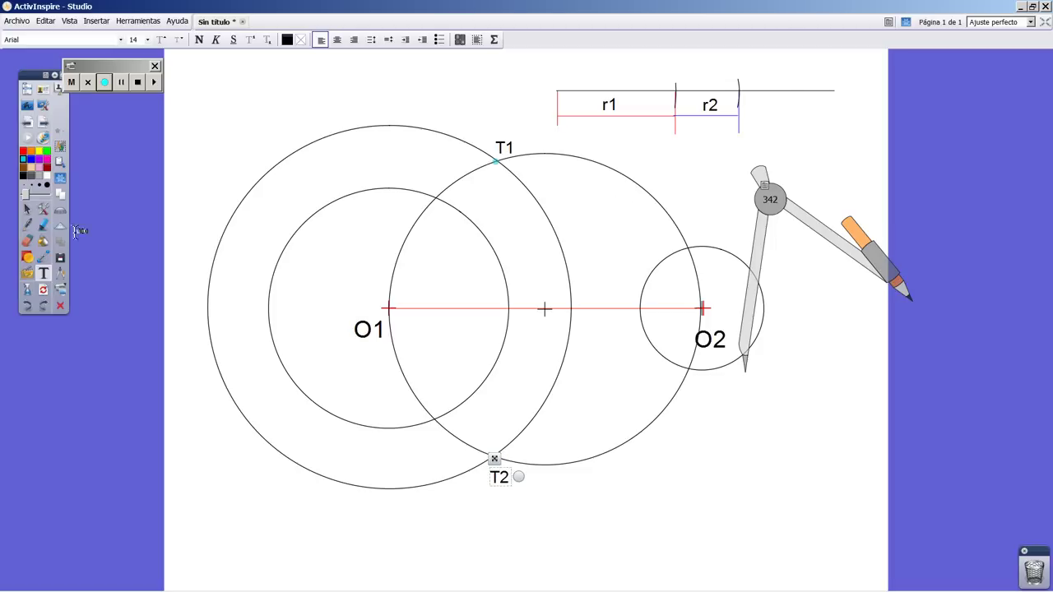
click(27, 258)
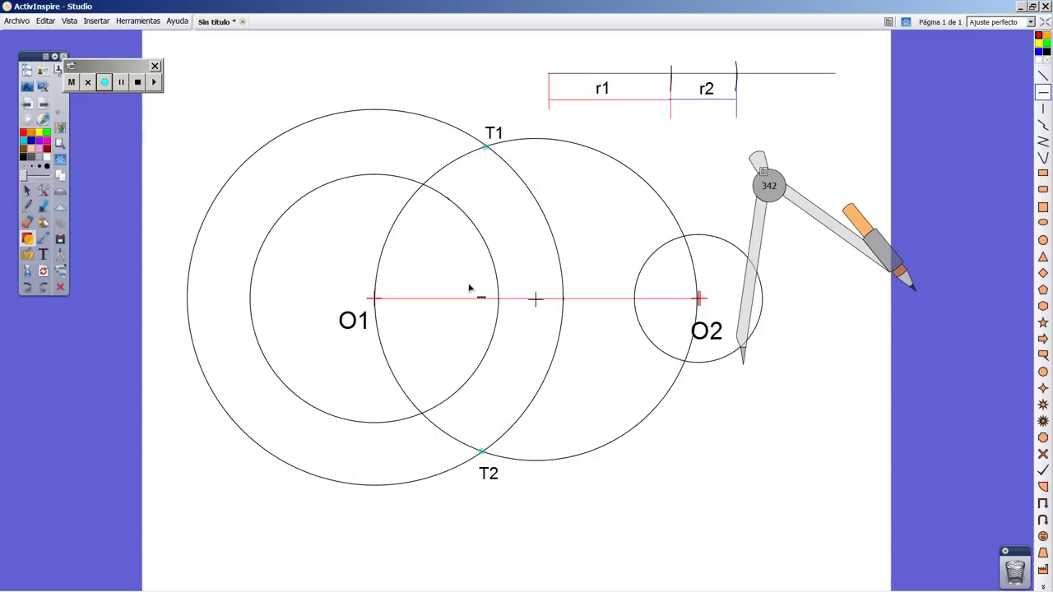
Draw pink straight lines from centre O1 to points T1 and T2.
click(1044, 76)
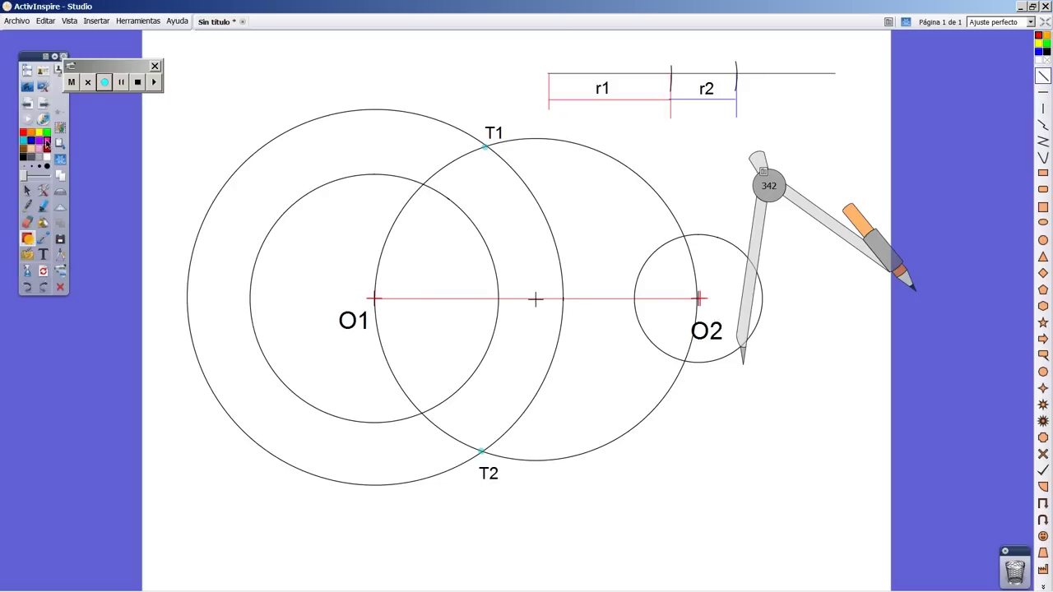
drag(376, 300, 485, 147)
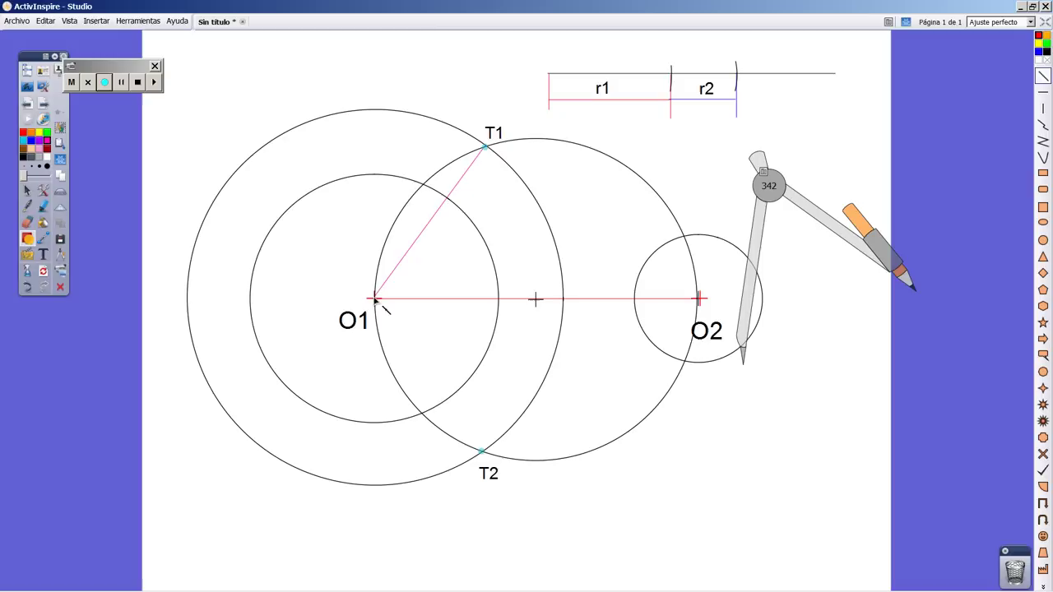
drag(375, 300, 482, 455)
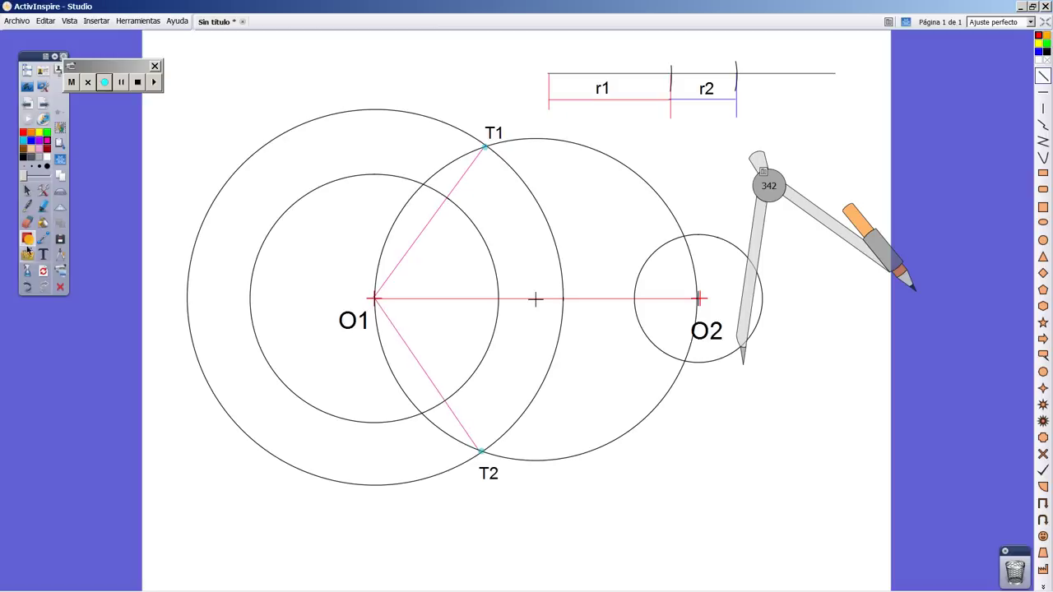
click(44, 207)
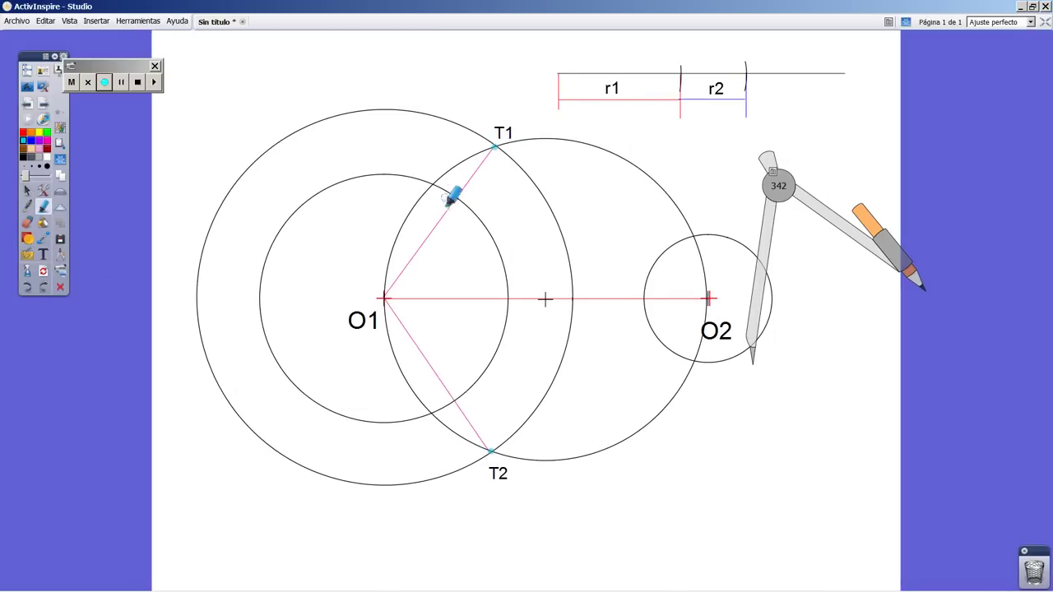
Dot where the pink lines cross circle O1 and label the points 'T3' and 'T4'.
click(454, 198)
click(454, 401)
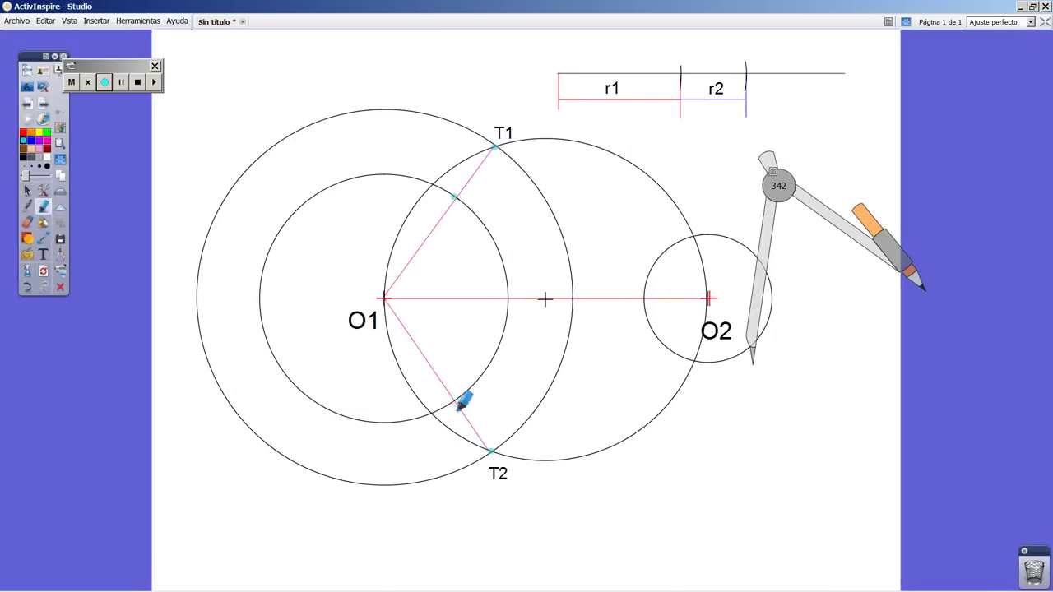
click(43, 254)
click(483, 215)
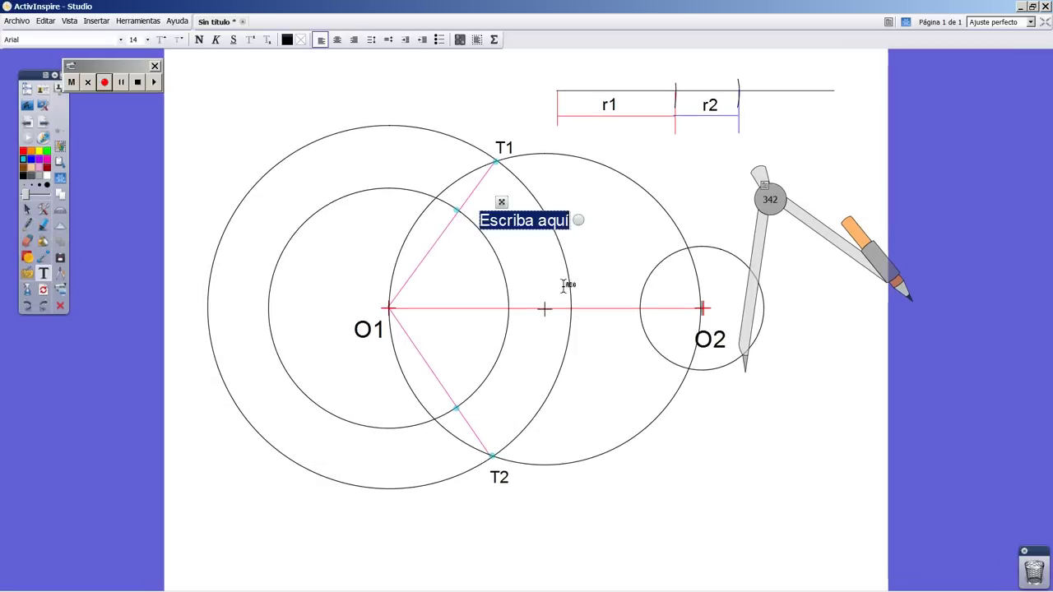
text(T3)
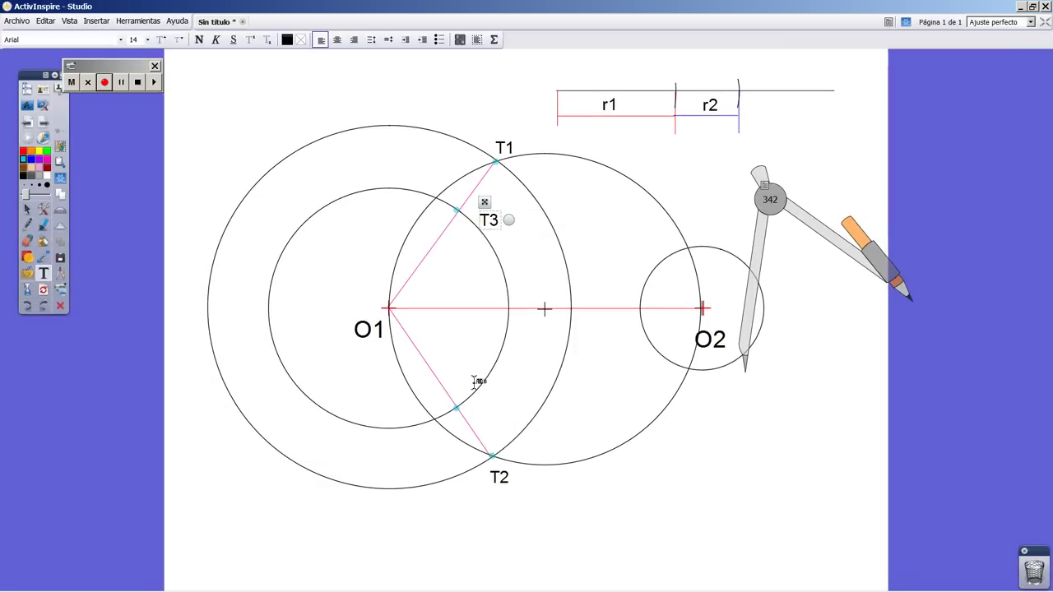
click(482, 415)
click(507, 432)
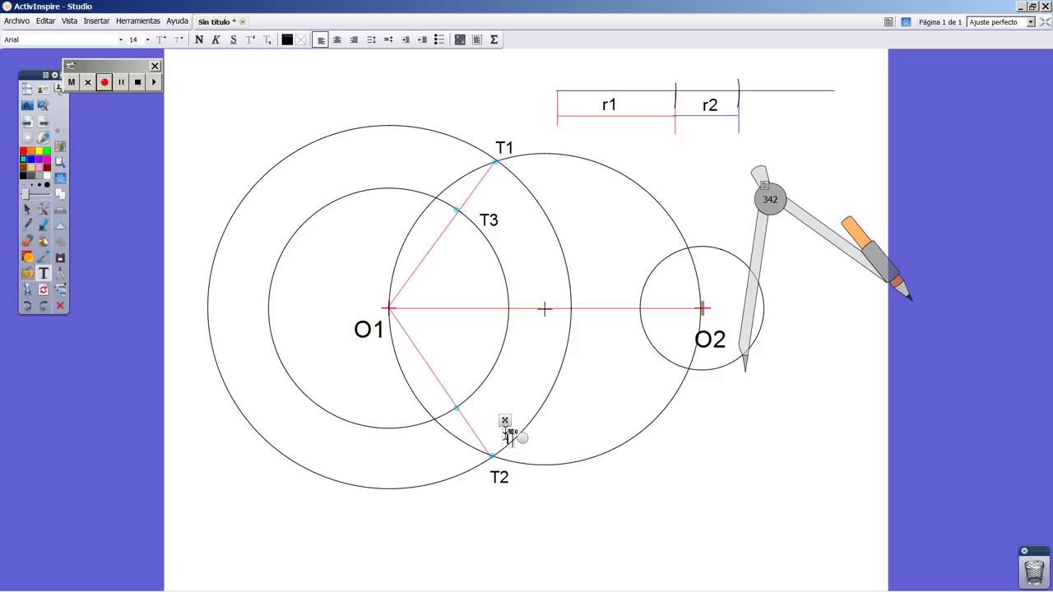
text(T4)
drag(512, 420, 478, 392)
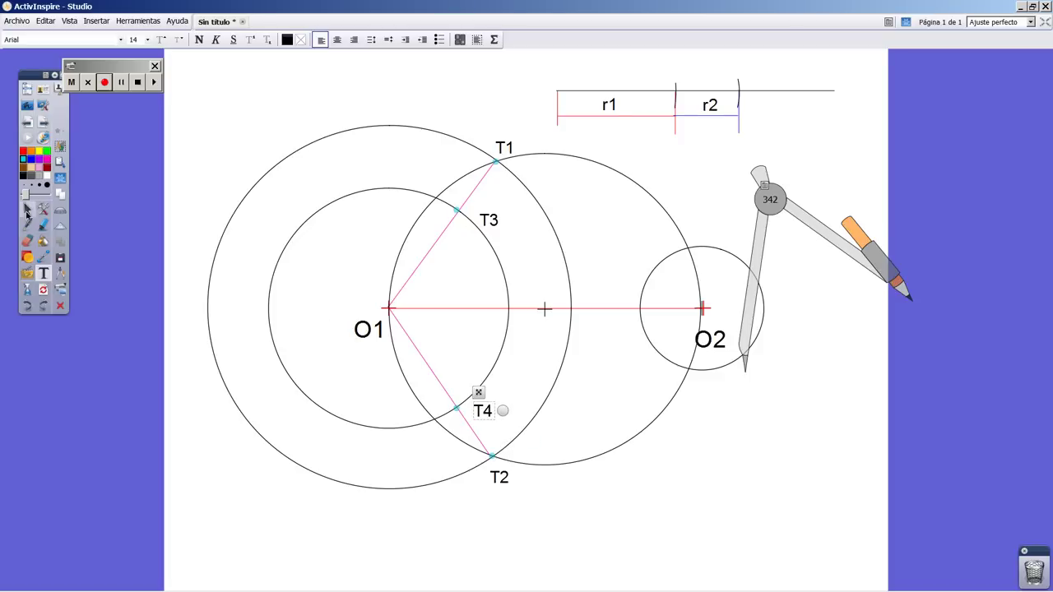
Move the T3 label closer to its point.
click(27, 209)
click(489, 211)
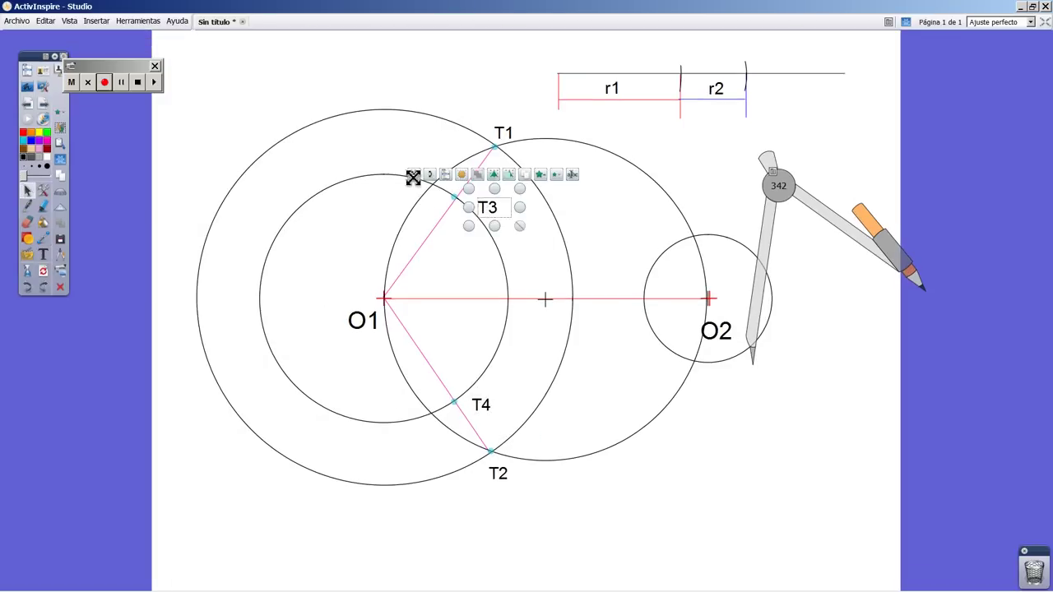
drag(413, 175, 405, 167)
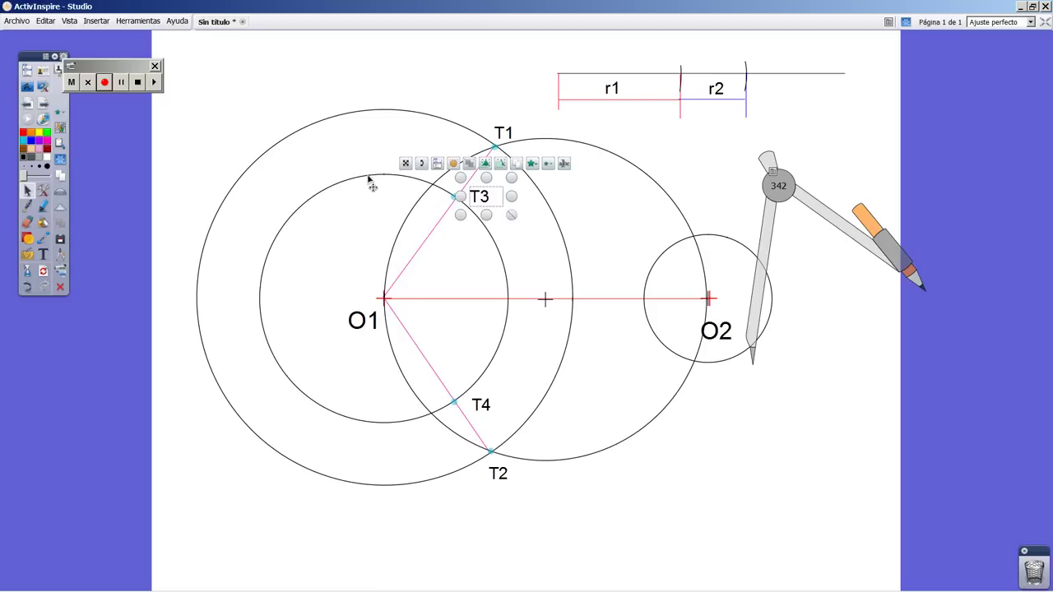
click(260, 111)
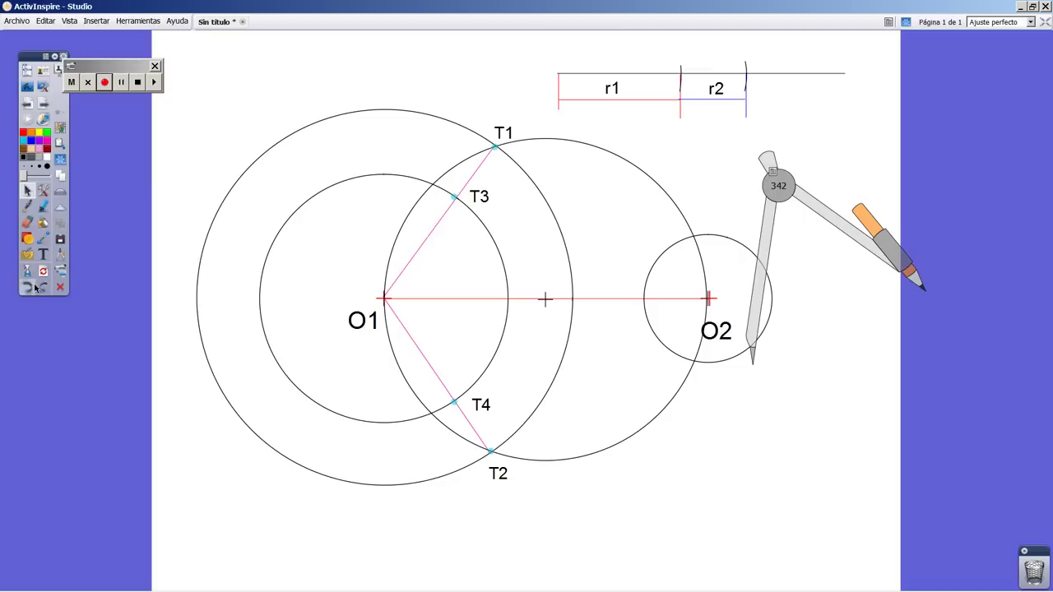
Draw two pink lines from centre O2 to circle O2, parallel to the O1 lines.
click(28, 237)
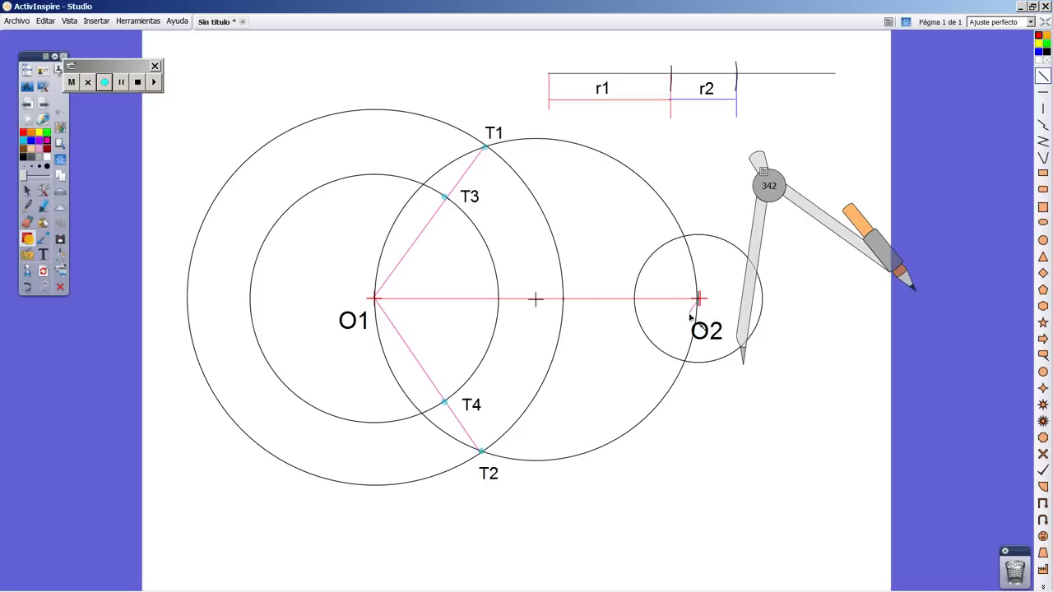
mouse_move(698, 298)
mouse_down()
mouse_move(675, 348)
mouse_move(661, 353)
mouse_up()
drag(699, 300, 660, 244)
Mark the ends of both O2 lines on the circle with cyan highlighter dots.
click(43, 206)
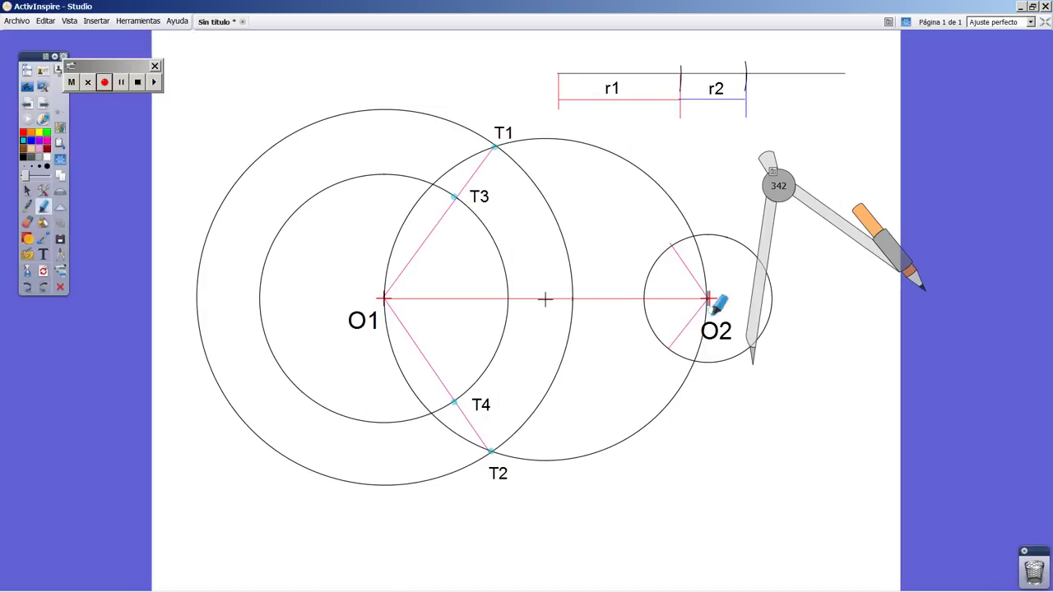
click(670, 245)
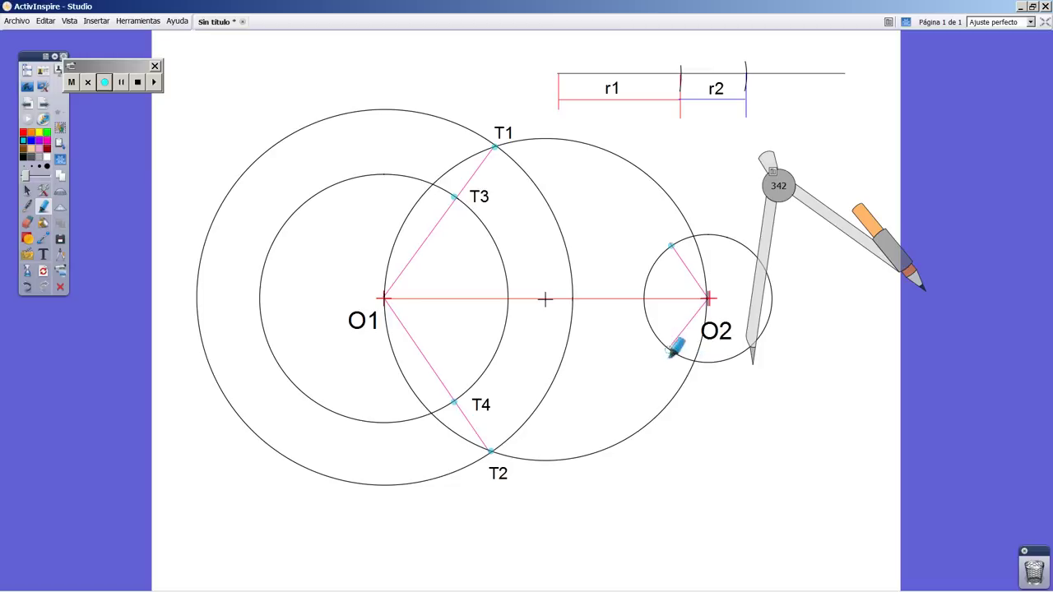
click(667, 350)
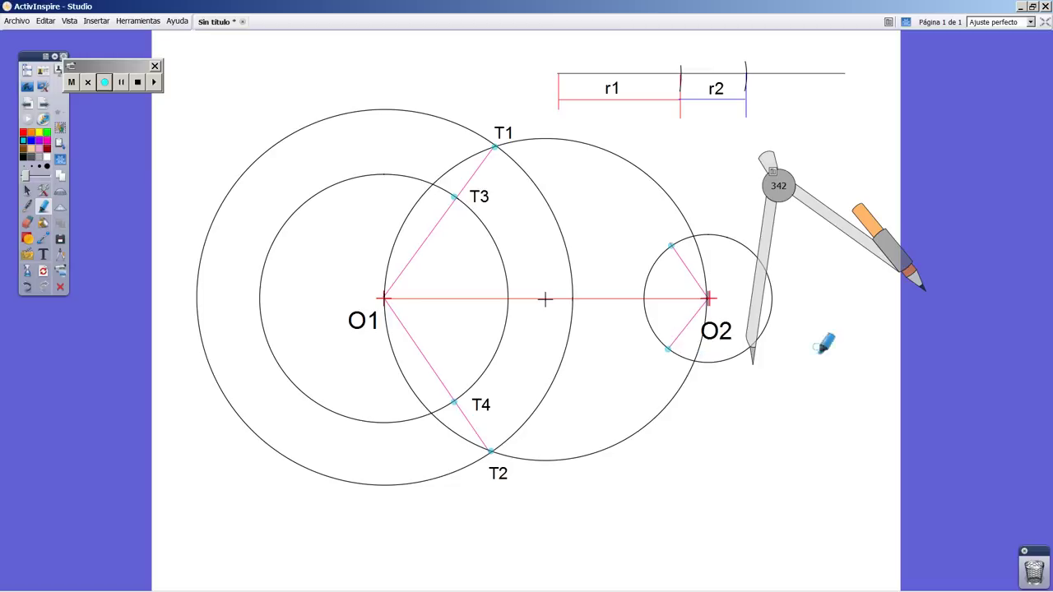
Label the upper marked point on circle O2 as T6, placed just above it.
click(43, 255)
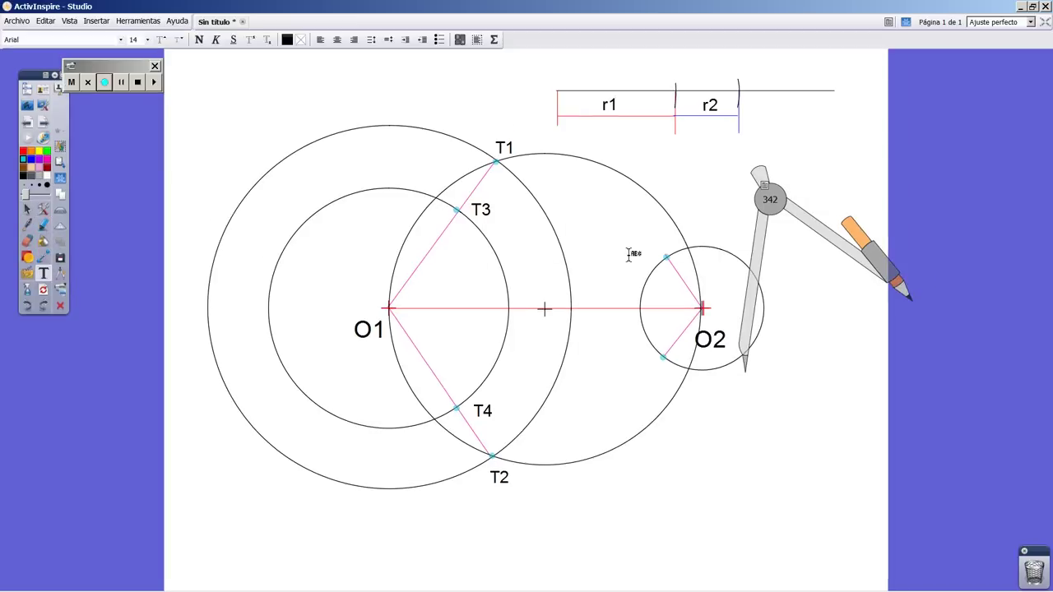
click(646, 244)
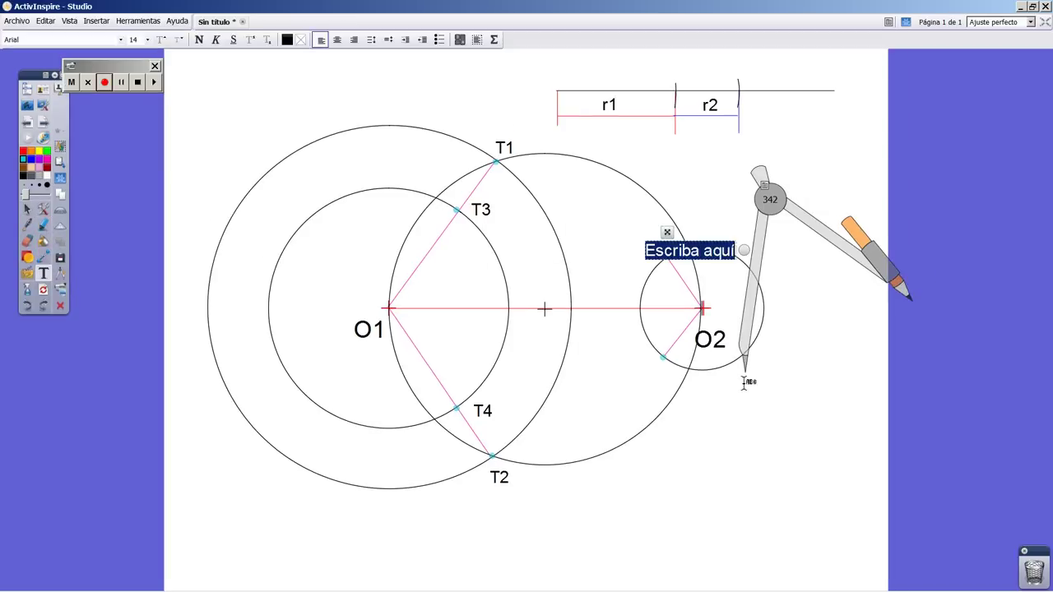
text(T5)
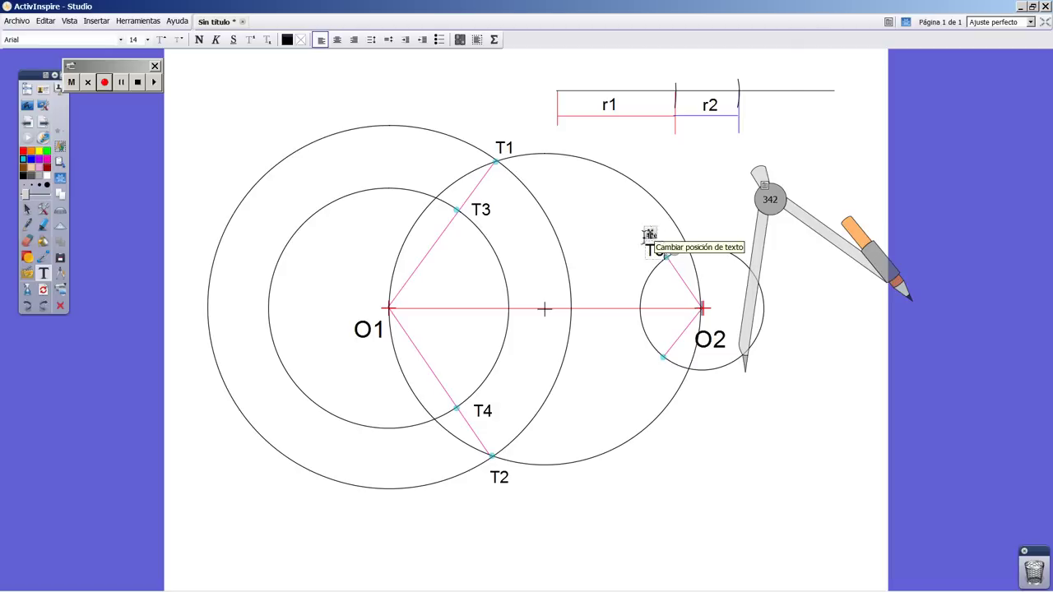
drag(653, 238, 647, 229)
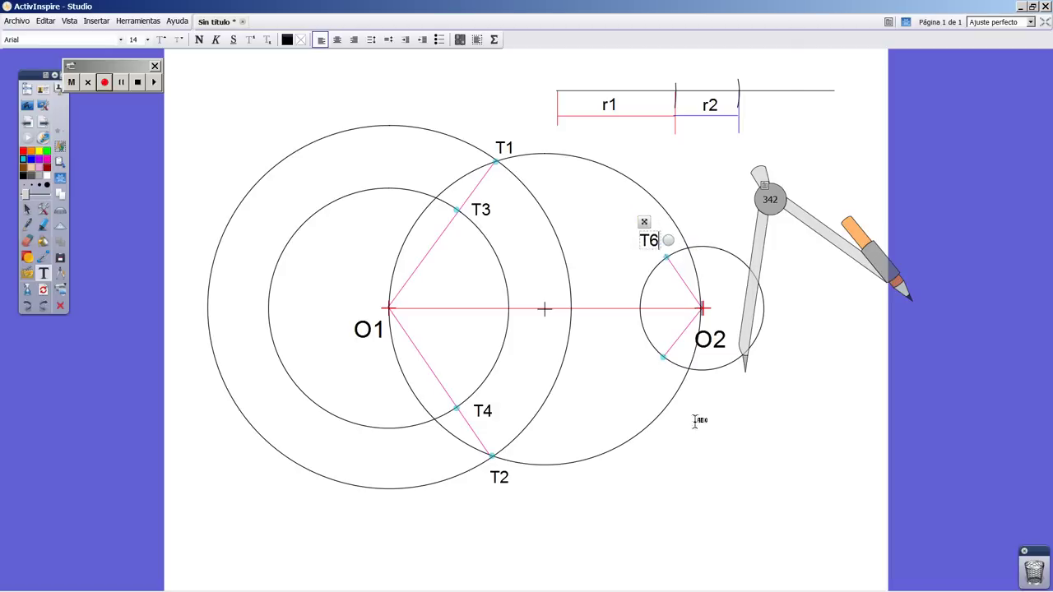
click(658, 383)
Label the lower marked point on circle O2 as T5, placed beside it.
click(659, 385)
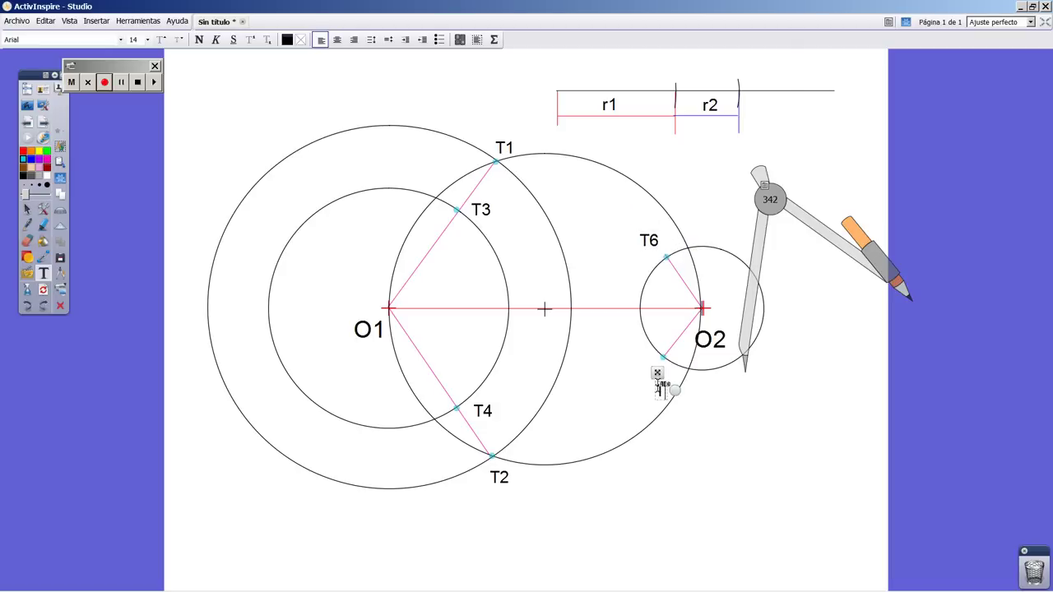
text(T5)
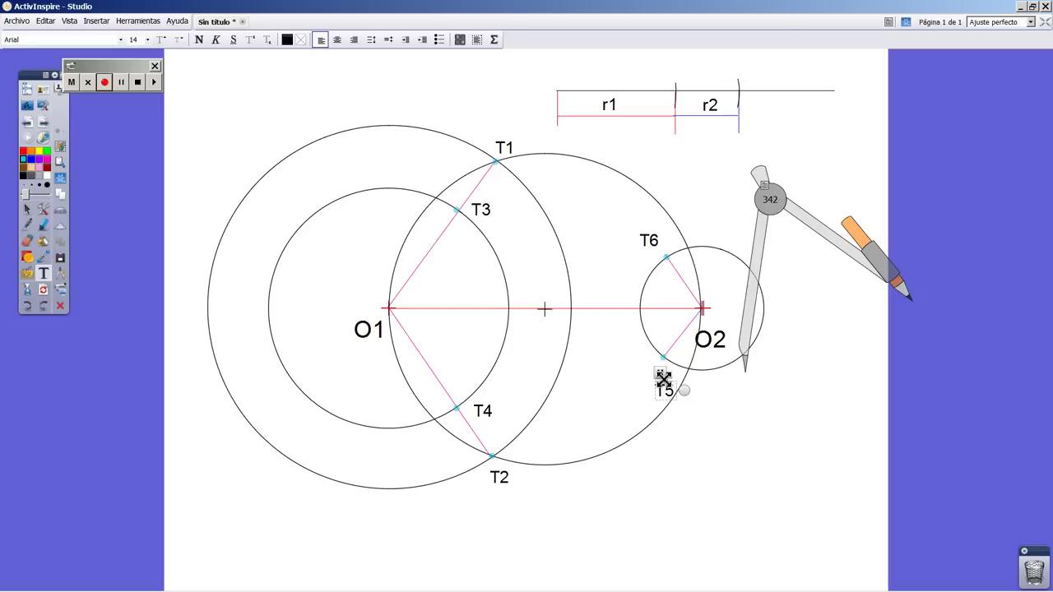
mouse_move(659, 372)
mouse_down()
mouse_move(652, 354)
mouse_move(661, 362)
mouse_up()
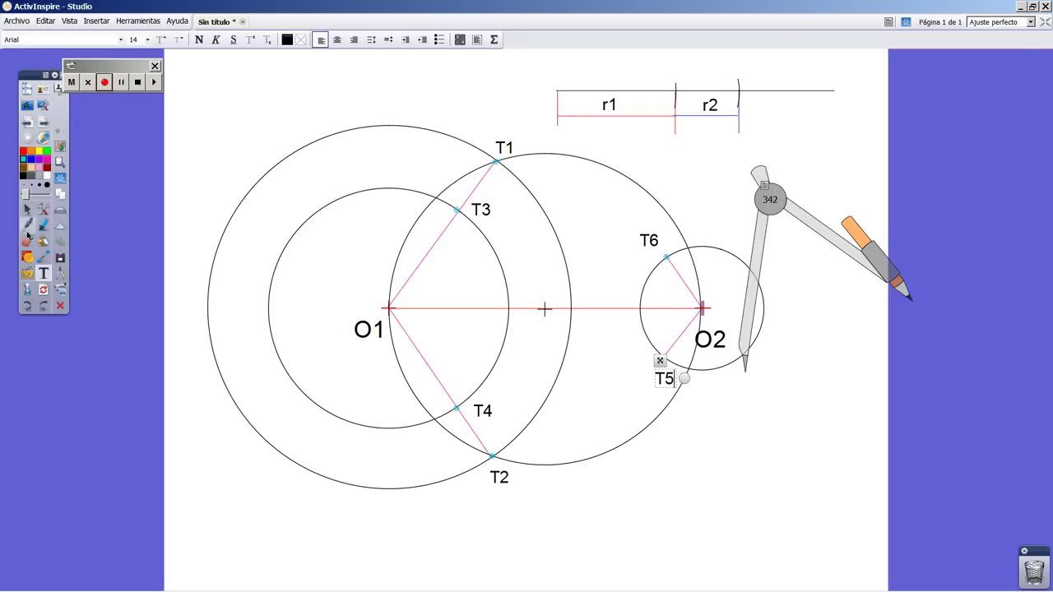
click(27, 258)
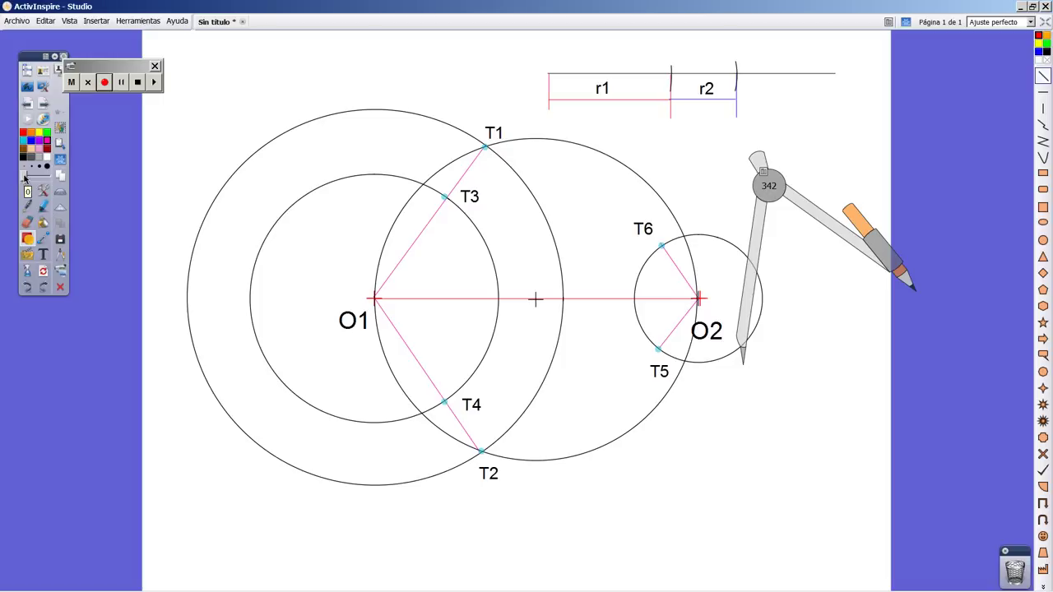
Set the pen width to 9 and draw black lines from T3 to T5 and T6 to T4.
drag(24, 177, 25, 179)
drag(25, 179, 27, 178)
mouse_move(446, 198)
mouse_down()
mouse_move(636, 303)
mouse_move(660, 351)
mouse_up()
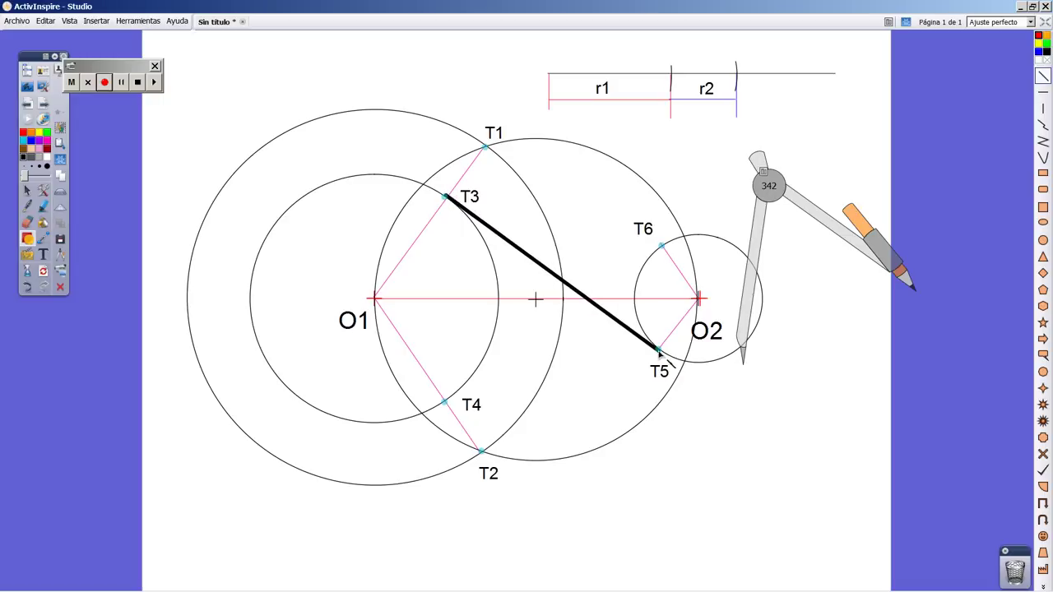
mouse_move(662, 245)
mouse_down()
mouse_move(481, 432)
mouse_move(445, 402)
mouse_up()
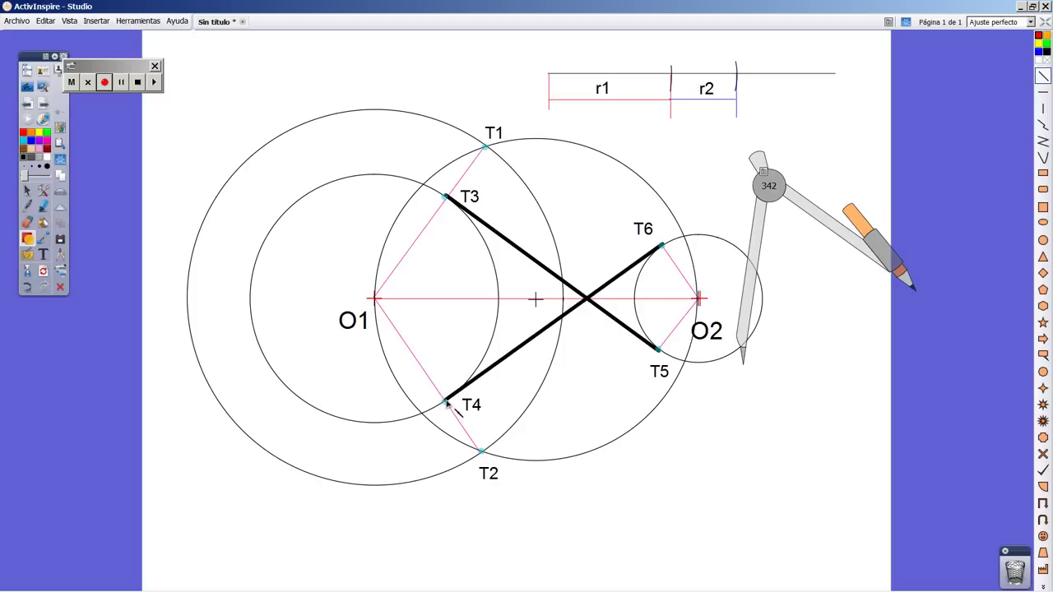